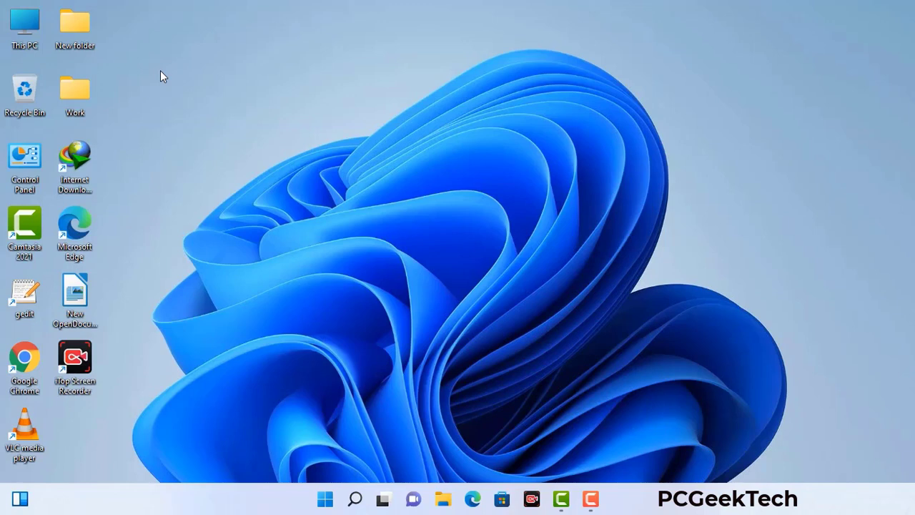
Launch the System Configuration utility by running msconfig.
{"action": "key", "text": "super+r"}
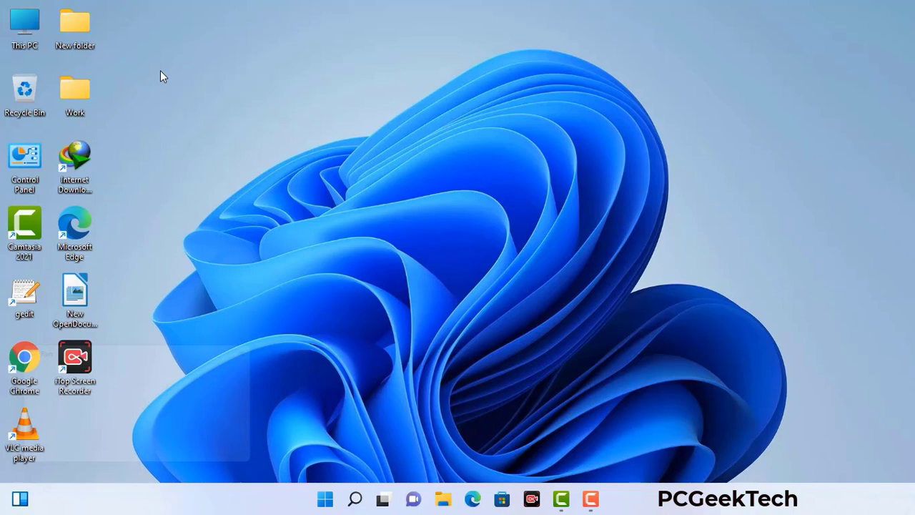
{"action": "left_click_drag", "start_coordinate": [156, 348], "coordinate": [402, 113]}
{"action": "left_click", "coordinate": [364, 179]}
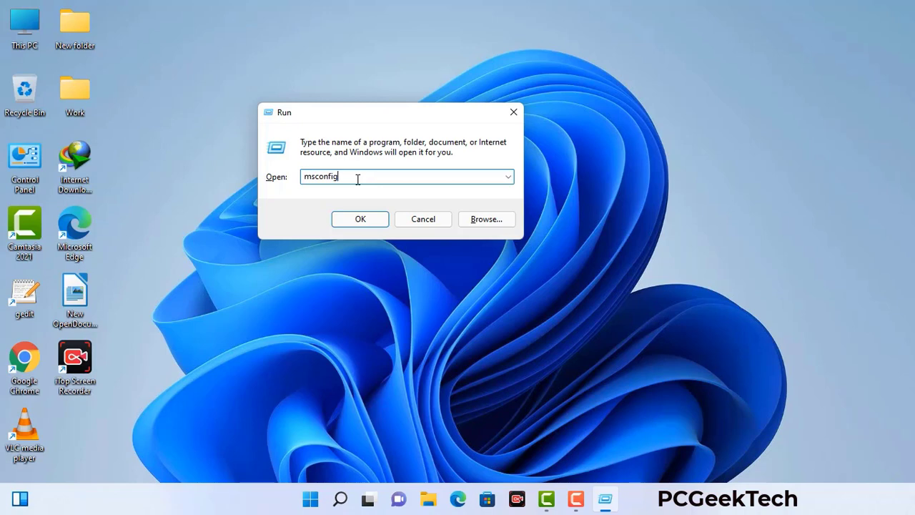
{"action": "left_click", "coordinate": [353, 222]}
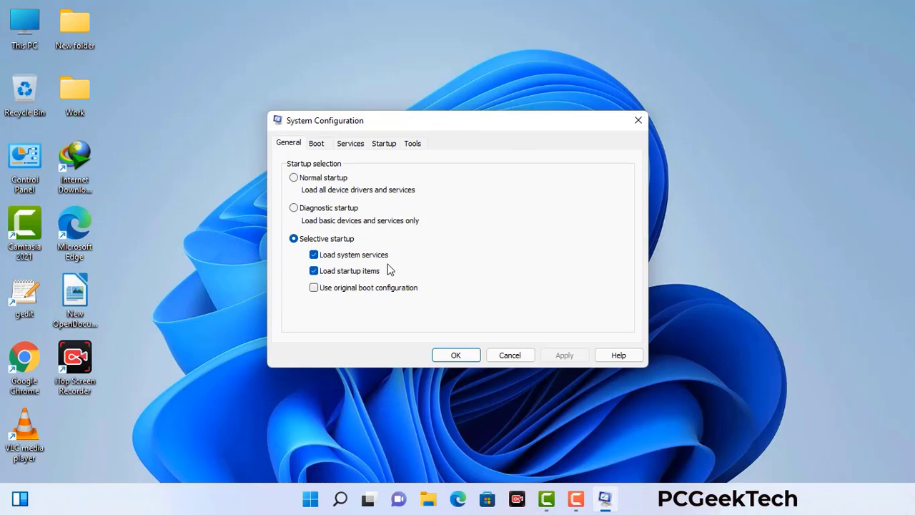
Enable Safe boot with the Network option for Windows 11, then apply and confirm the boot configuration.
{"action": "left_click", "coordinate": [317, 144]}
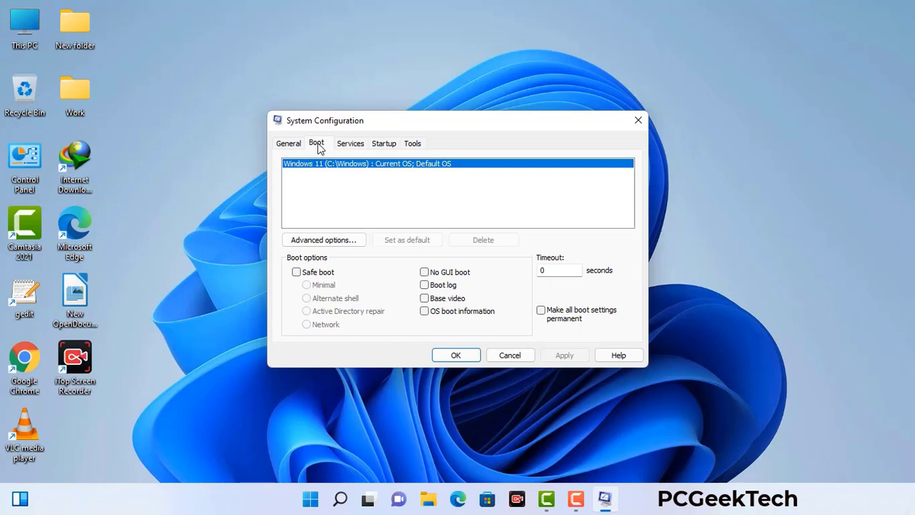
{"action": "left_click", "coordinate": [295, 274]}
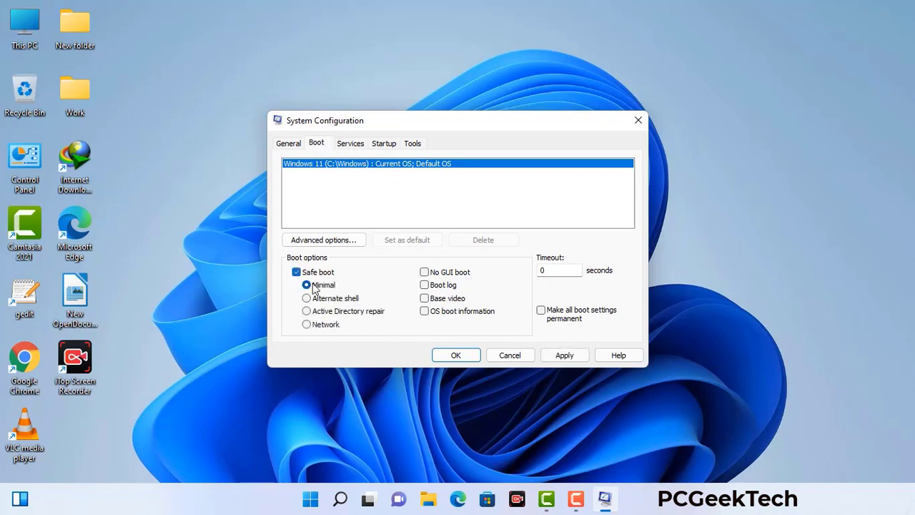
{"action": "left_click", "coordinate": [325, 325]}
{"action": "left_click", "coordinate": [564, 356]}
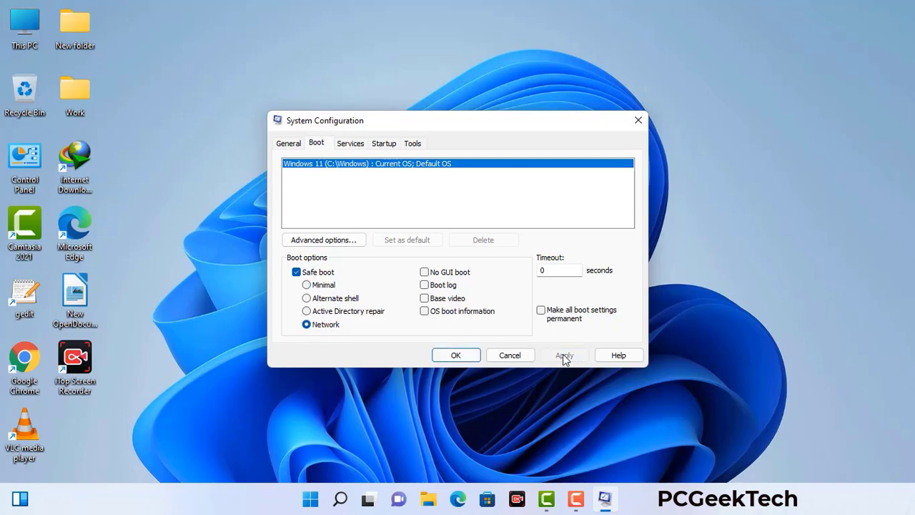
{"action": "left_click", "coordinate": [455, 355]}
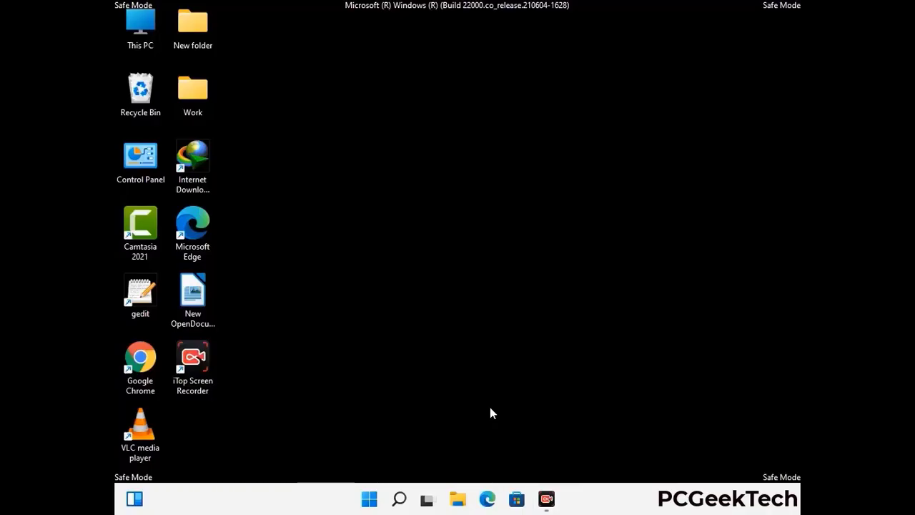
In Control Panel's File Explorer Options, set hidden files, folders, and drives to show, apply it, and close Control Panel.
{"action": "double_click", "coordinate": [141, 170]}
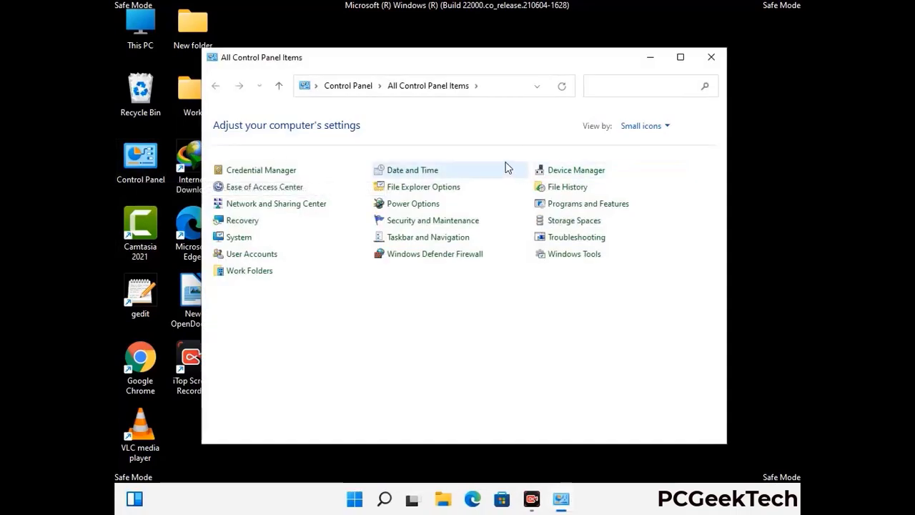
{"action": "left_click", "coordinate": [440, 190]}
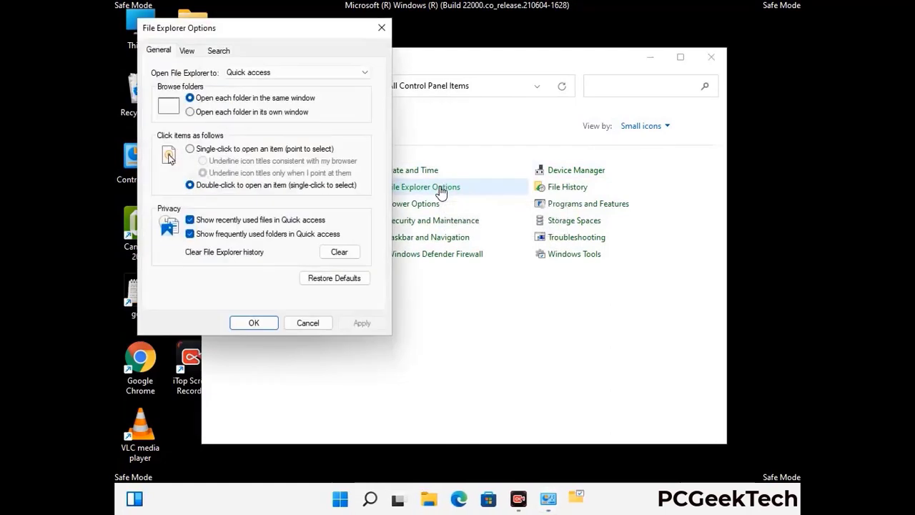
{"action": "left_click", "coordinate": [189, 51]}
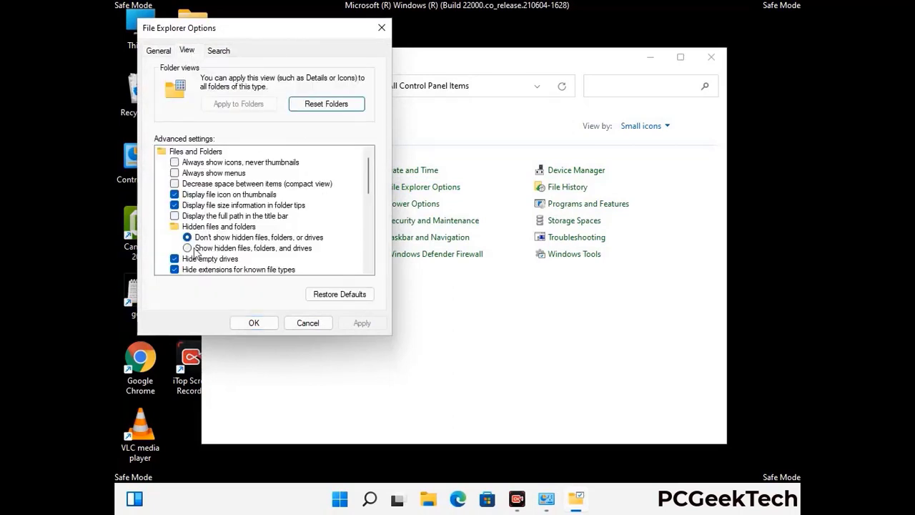
{"action": "left_click", "coordinate": [187, 248]}
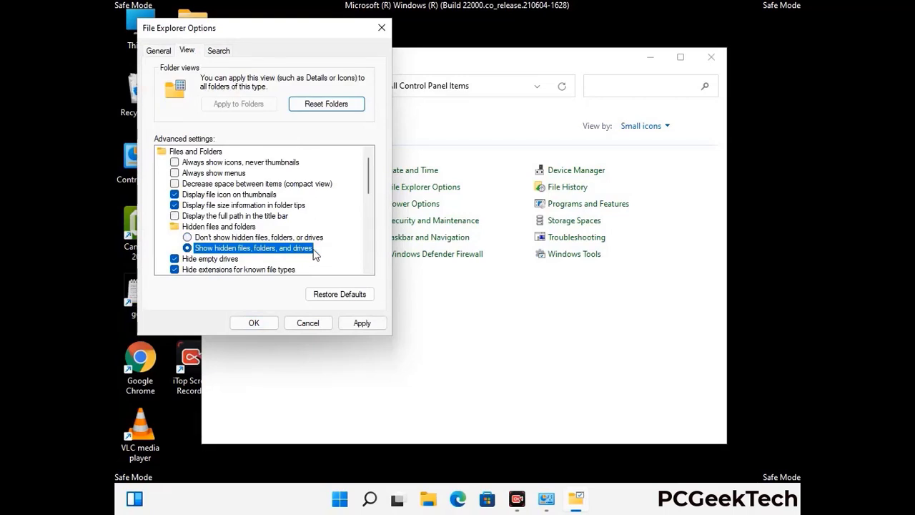
{"action": "left_click", "coordinate": [361, 323]}
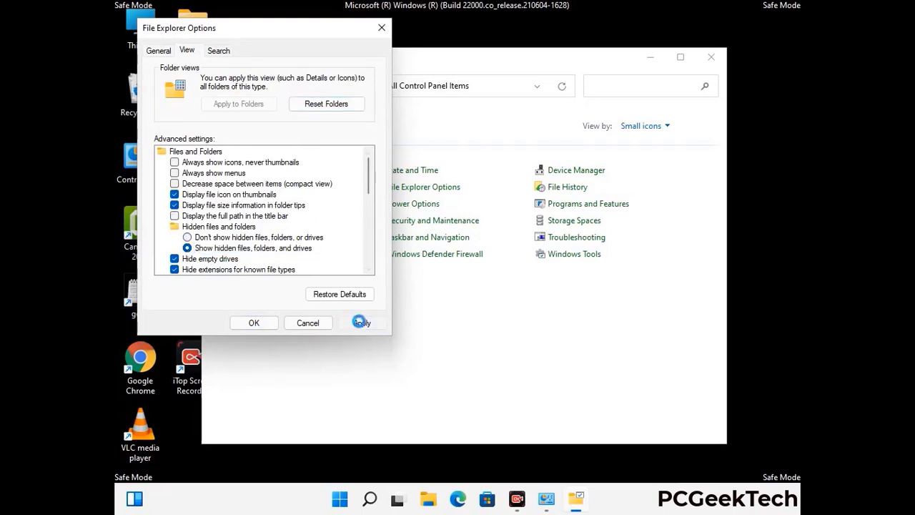
{"action": "left_click", "coordinate": [251, 323]}
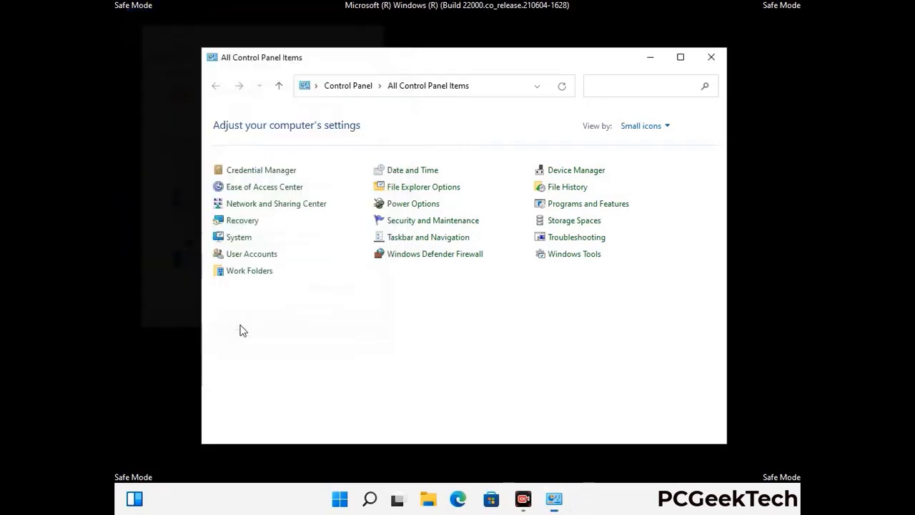
{"action": "left_click", "coordinate": [711, 57]}
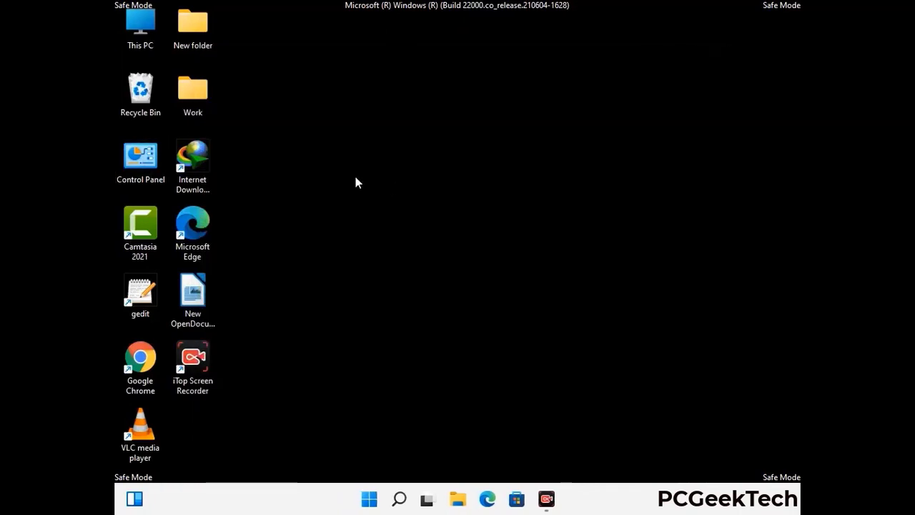
Browse from This PC to the folder C:\Windows\System32\drivers\etc.
{"action": "double_click", "coordinate": [134, 45]}
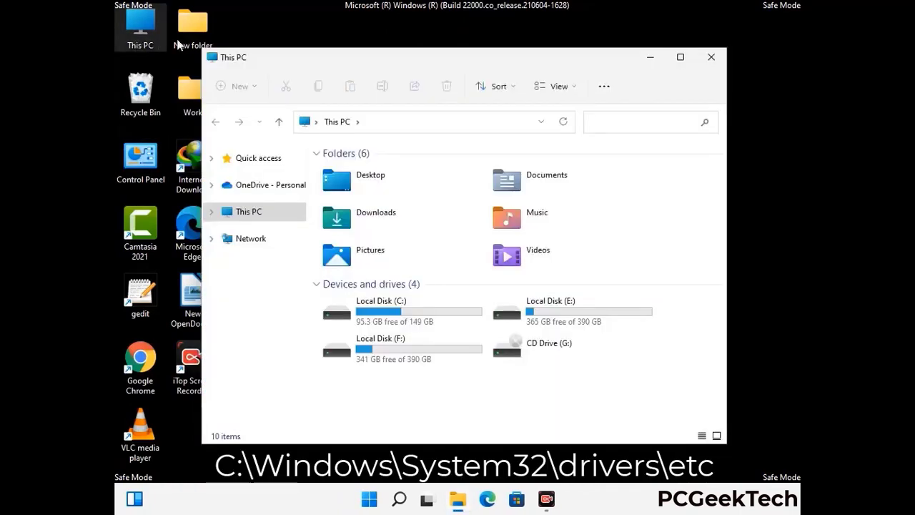
{"action": "double_click", "coordinate": [400, 315]}
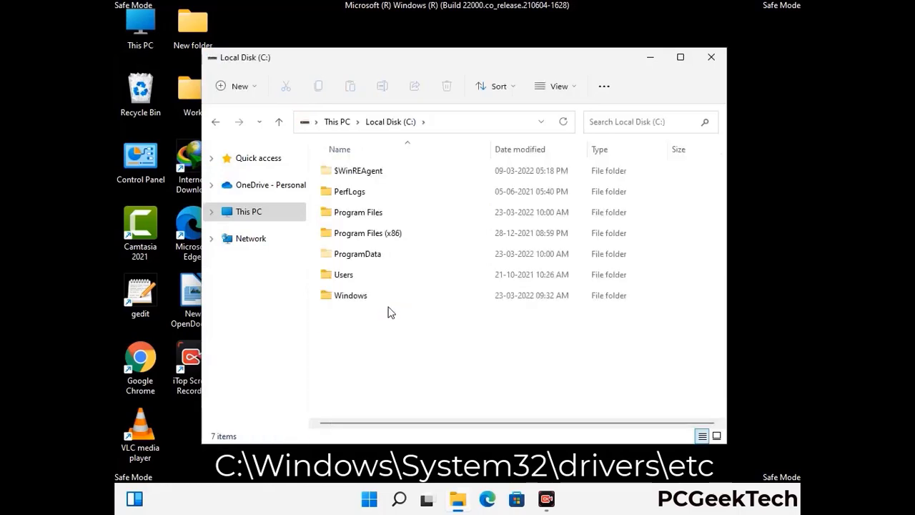
{"action": "double_click", "coordinate": [350, 295]}
{"action": "scroll", "coordinate": [457, 306], "scroll_direction": "down", "scroll_amount": 5}
{"action": "scroll", "coordinate": [451, 308], "scroll_direction": "down", "scroll_amount": 15}
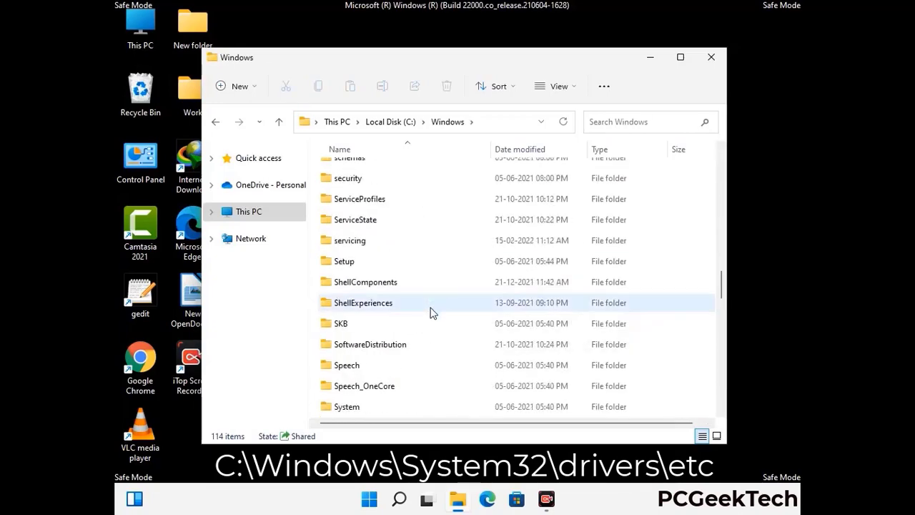
{"action": "scroll", "coordinate": [432, 313], "scroll_direction": "down", "scroll_amount": 2}
{"action": "double_click", "coordinate": [349, 302]}
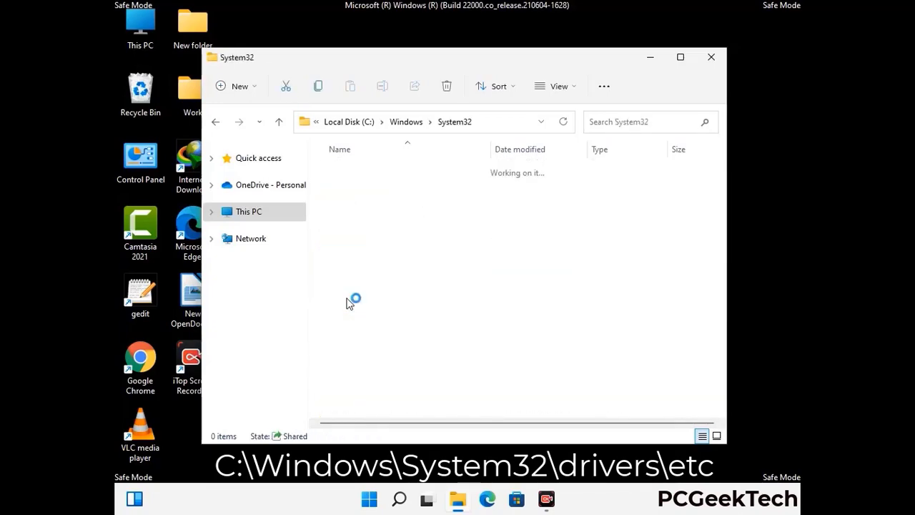
{"action": "scroll", "coordinate": [394, 309], "scroll_direction": "down", "scroll_amount": 5}
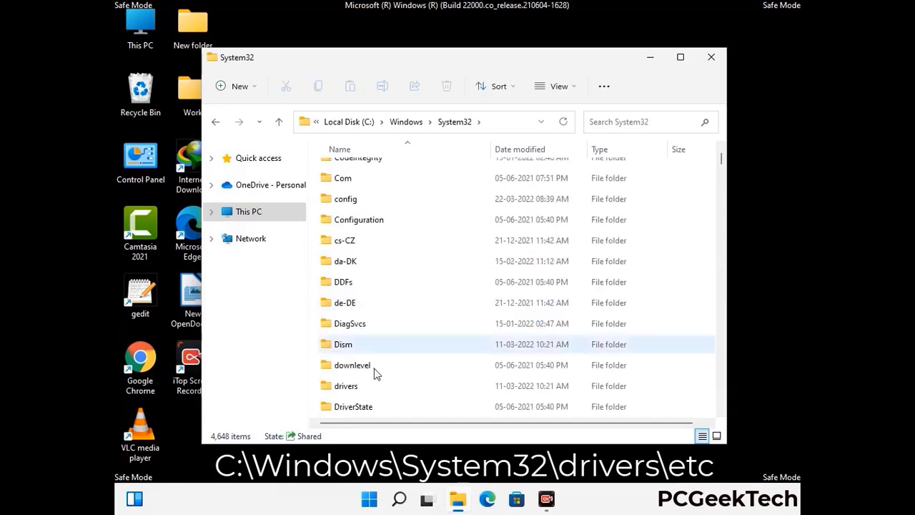
{"action": "double_click", "coordinate": [351, 387]}
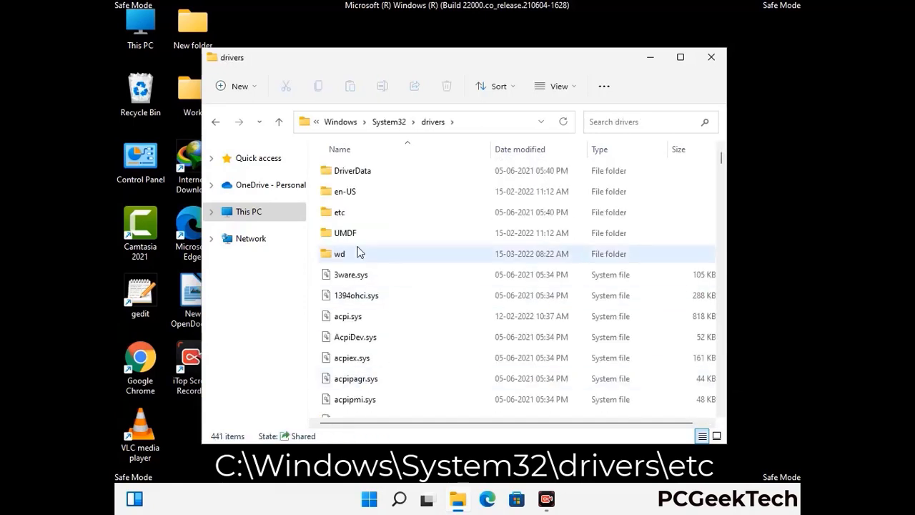
{"action": "double_click", "coordinate": [340, 213]}
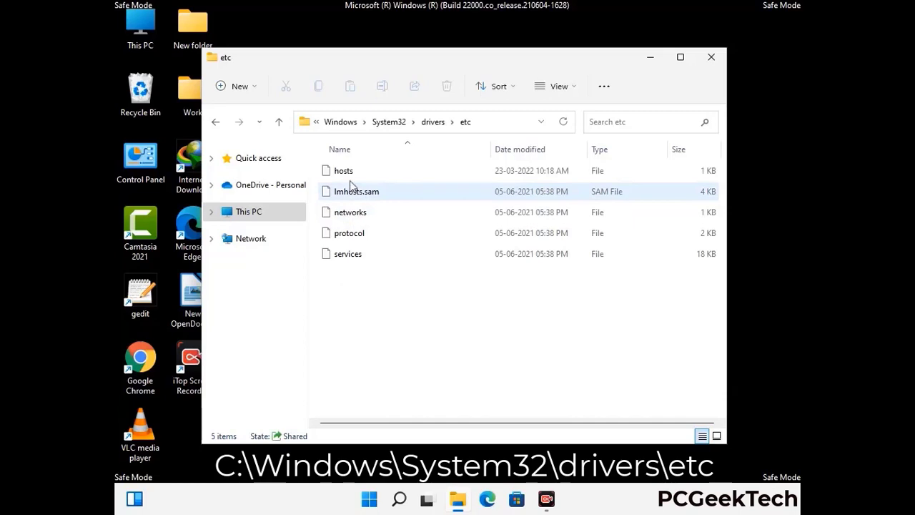
Open the hosts file in Notepad and reposition its window to show the text clearly.
{"action": "left_click", "coordinate": [351, 174]}
{"action": "double_click", "coordinate": [350, 175]}
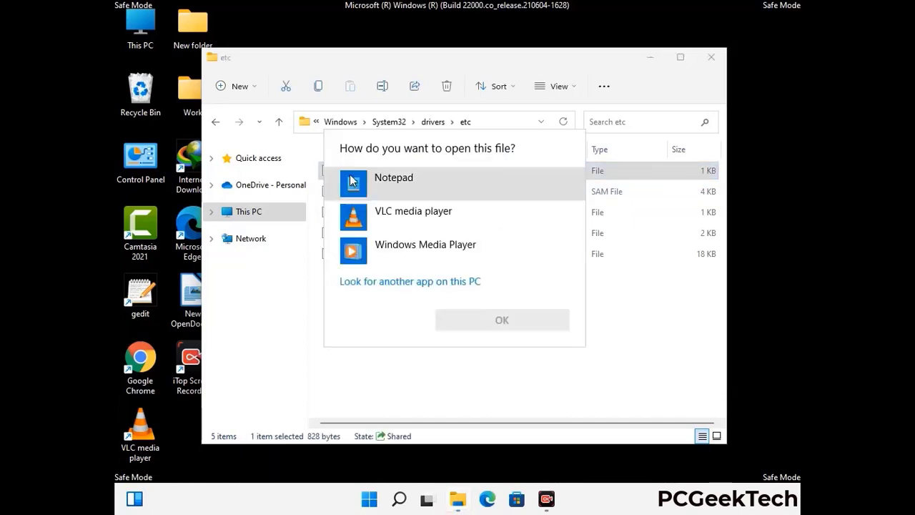
{"action": "left_click", "coordinate": [411, 182]}
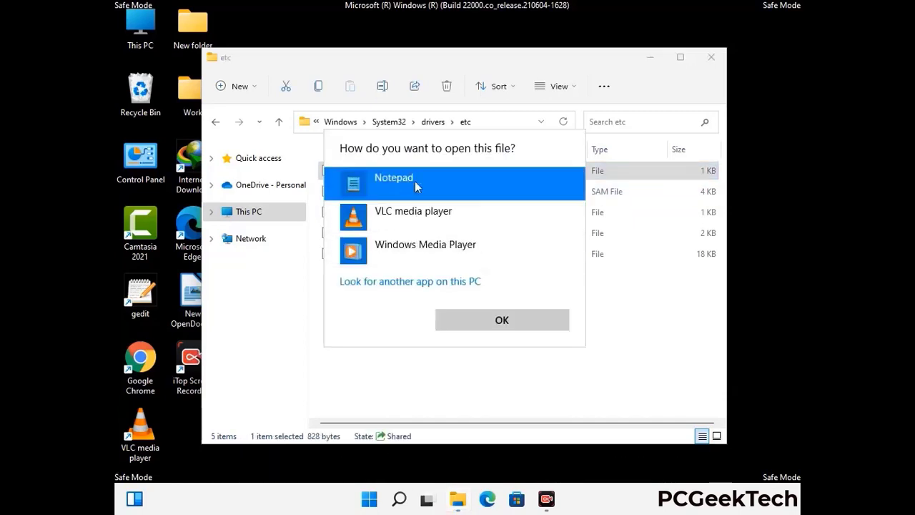
{"action": "left_click", "coordinate": [503, 321]}
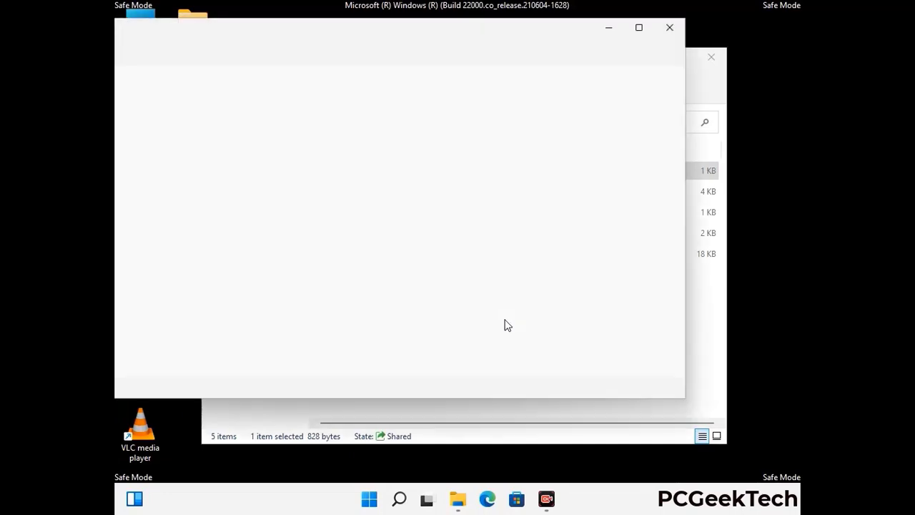
{"action": "left_click_drag", "start_coordinate": [348, 42], "coordinate": [477, 41]}
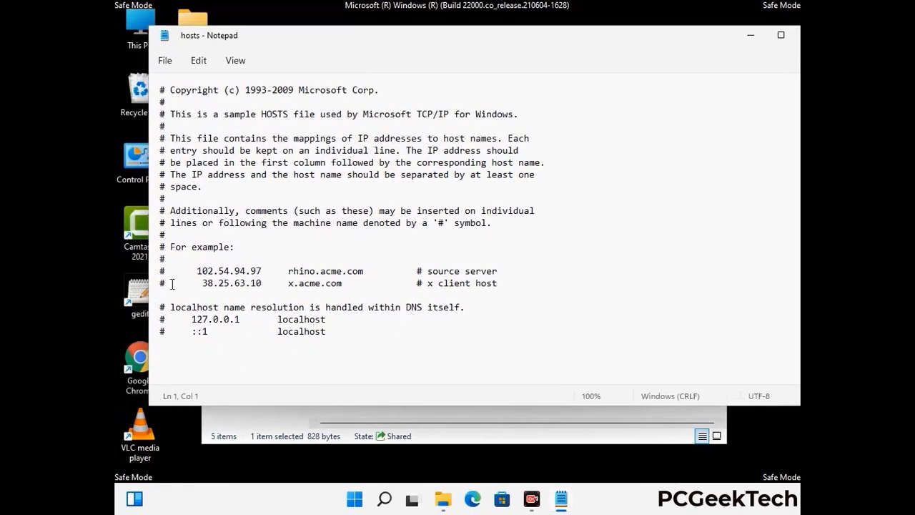
Add blank lines after the last localhost entry in the hosts file, save it, and close the file and its folder.
{"action": "left_click", "coordinate": [342, 336]}
{"action": "key", "text": "Return"}
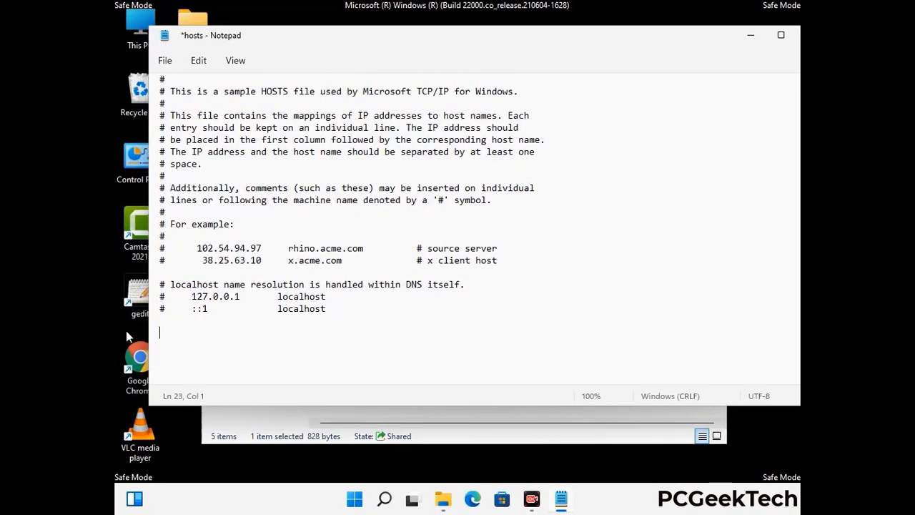
{"action": "left_click", "coordinate": [165, 60]}
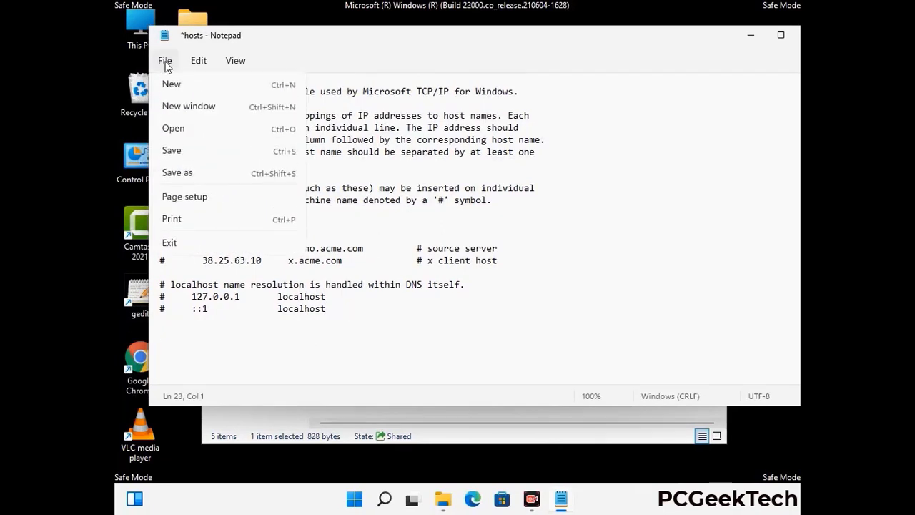
{"action": "left_click", "coordinate": [171, 151]}
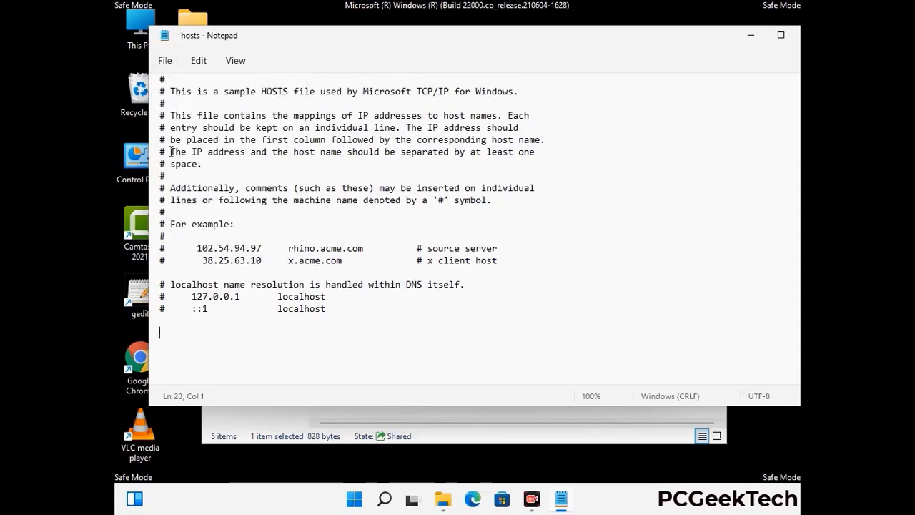
{"action": "left_click_drag", "start_coordinate": [688, 39], "coordinate": [593, 39]}
{"action": "left_click", "coordinate": [703, 39]}
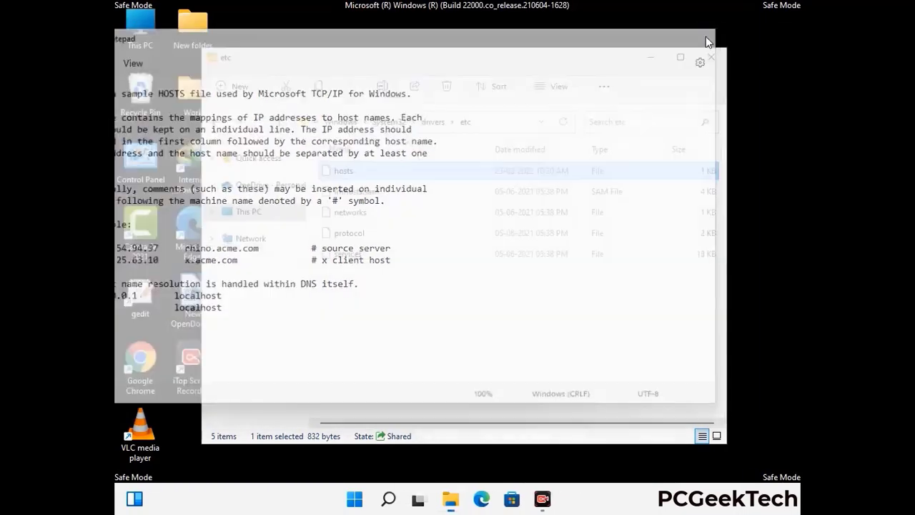
{"action": "left_click", "coordinate": [712, 53]}
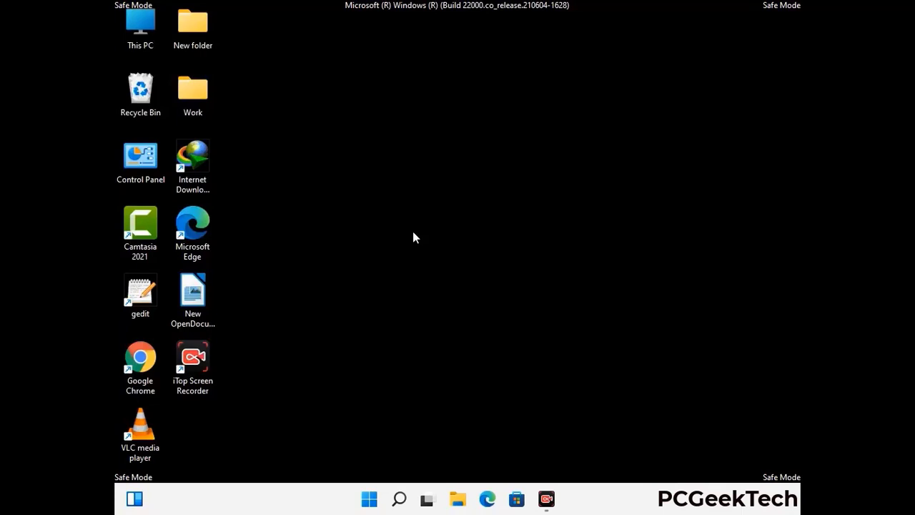
Open the AppData Roaming folder by running %appdata%.
{"action": "key", "text": "super+r"}
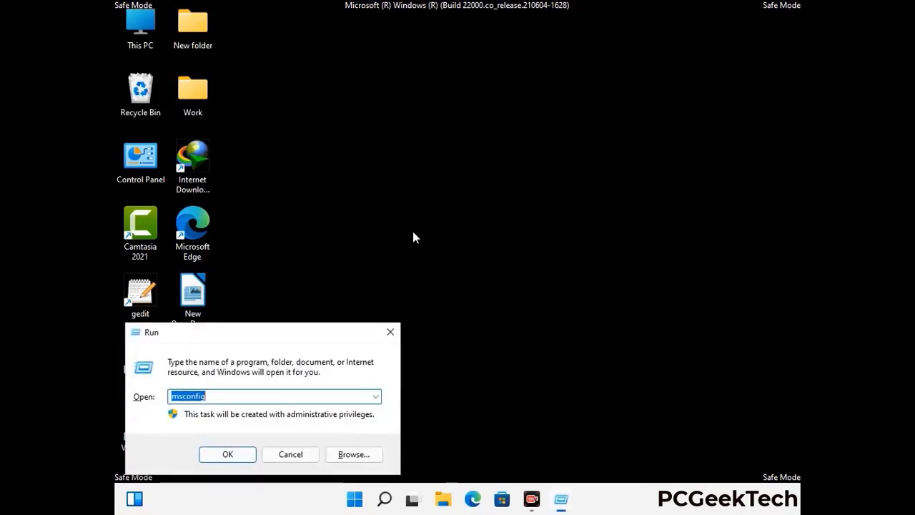
{"action": "left_click_drag", "start_coordinate": [261, 328], "coordinate": [426, 142]}
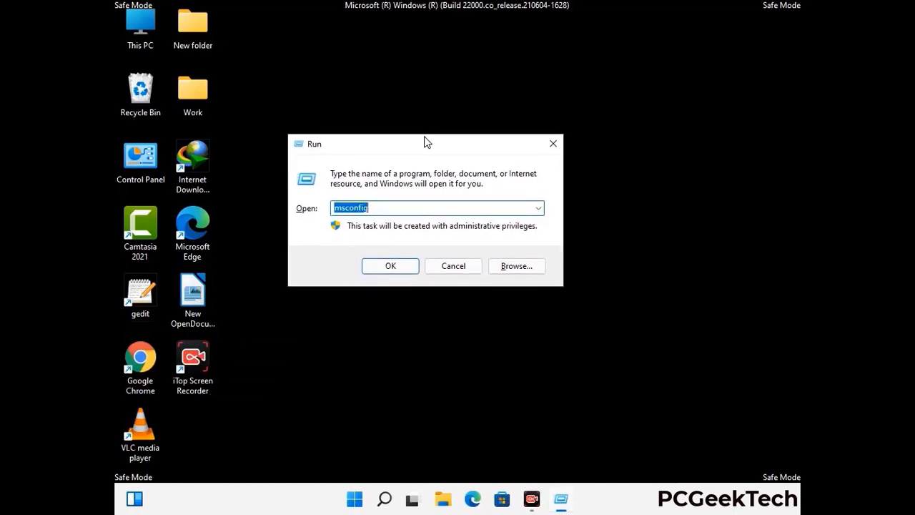
{"action": "type", "text": "%"}
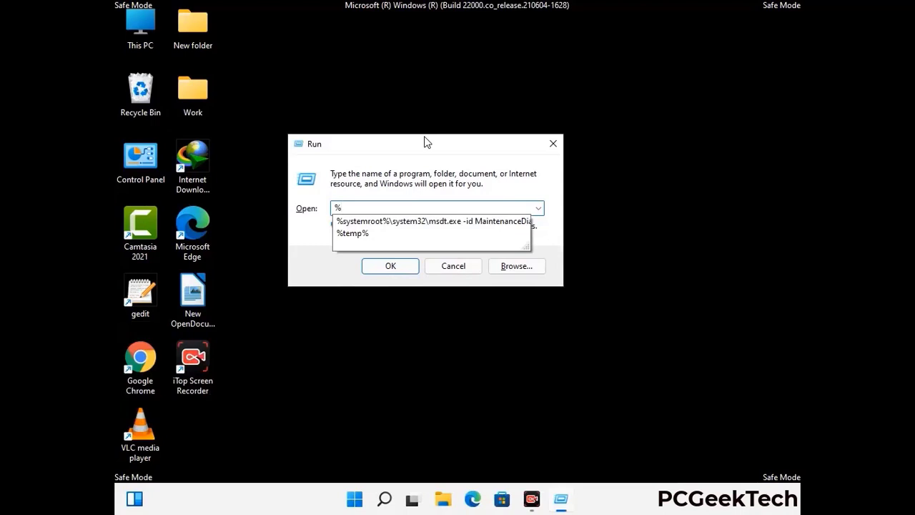
{"action": "type", "text": "appdata%"}
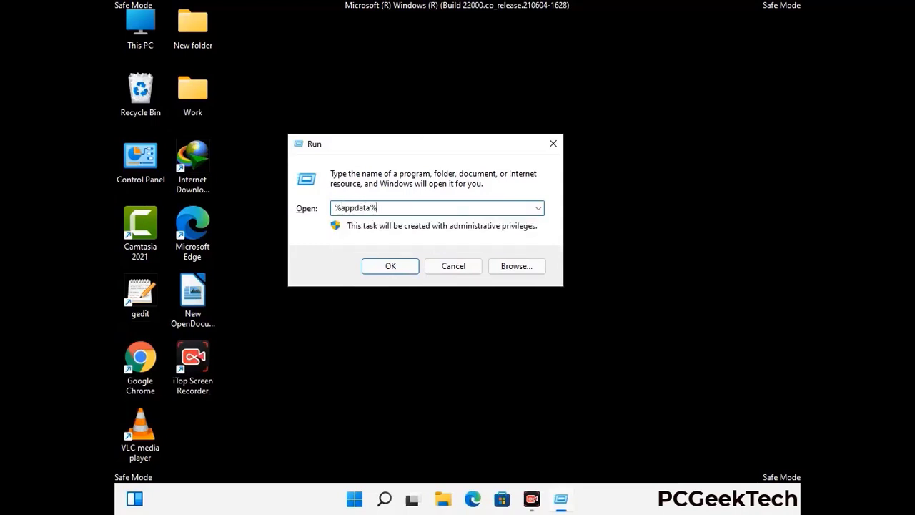
{"action": "key", "text": "Return"}
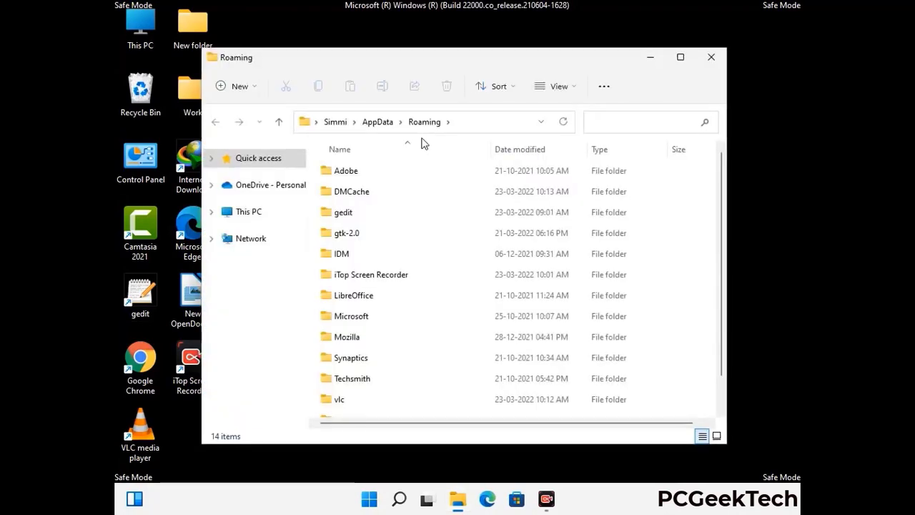
Delete the Zoom folder from the AppData Roaming folder and close the window.
{"action": "left_click", "coordinate": [429, 192]}
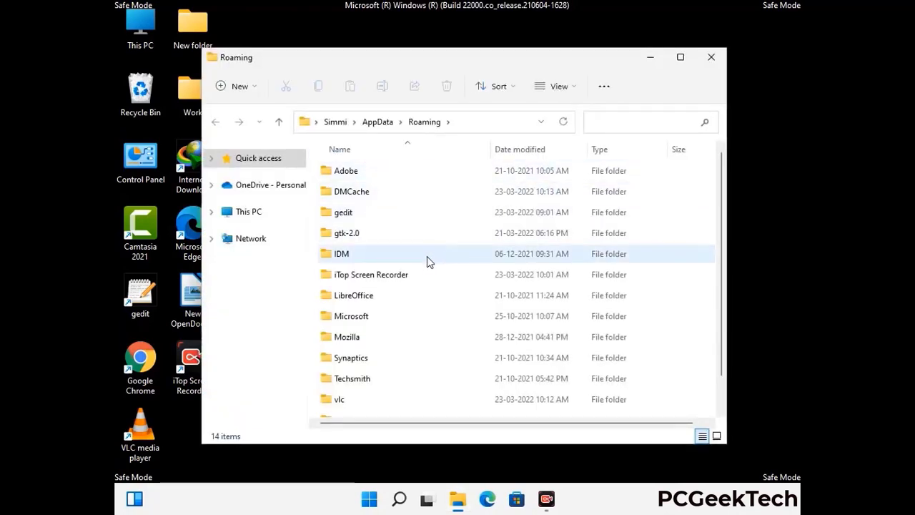
{"action": "scroll", "coordinate": [429, 265], "scroll_direction": "down", "scroll_amount": 1}
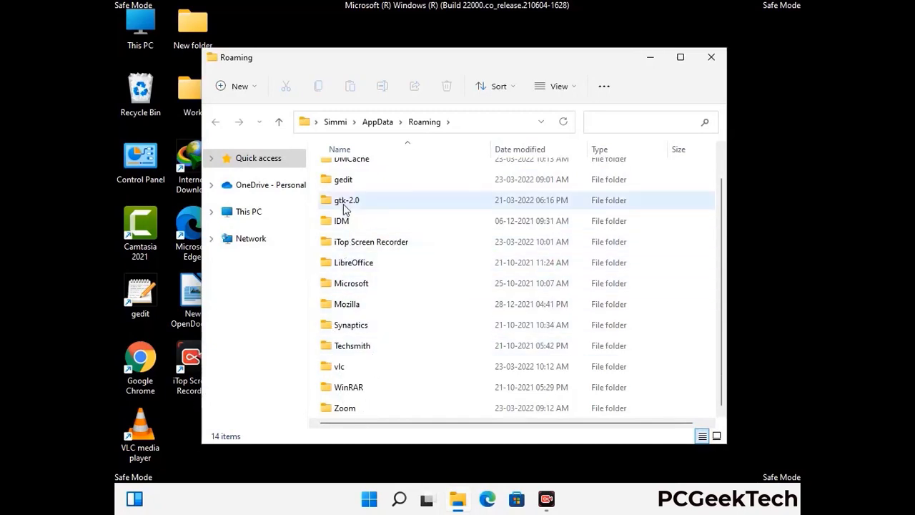
{"action": "scroll", "coordinate": [346, 214], "scroll_direction": "up", "scroll_amount": 1}
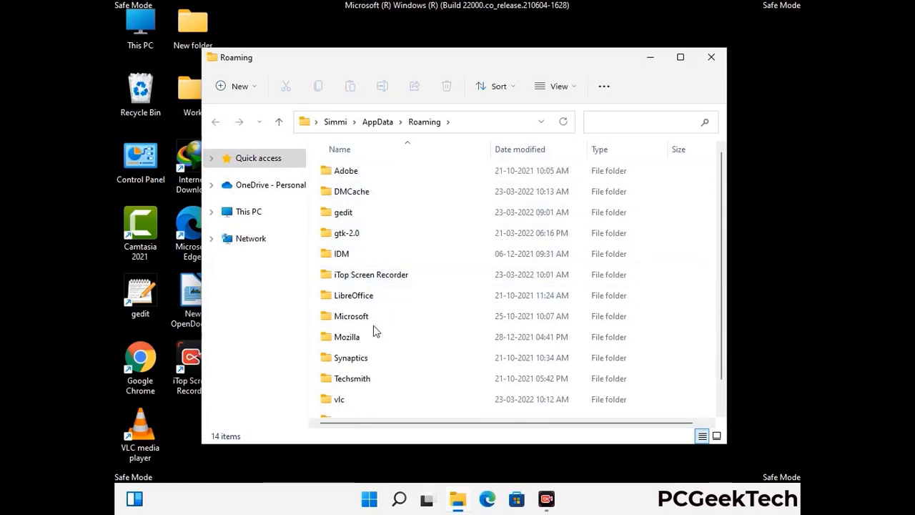
{"action": "scroll", "coordinate": [379, 357], "scroll_direction": "down", "scroll_amount": 1}
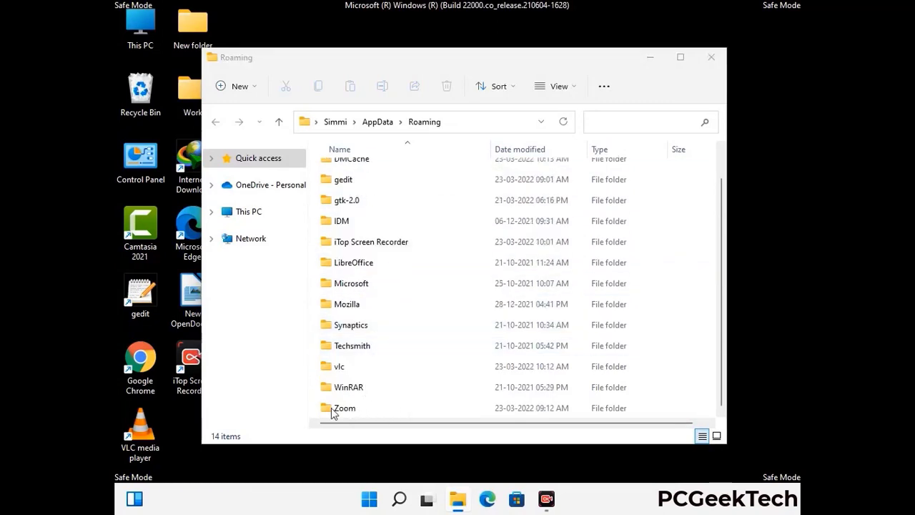
{"action": "left_click", "coordinate": [512, 405]}
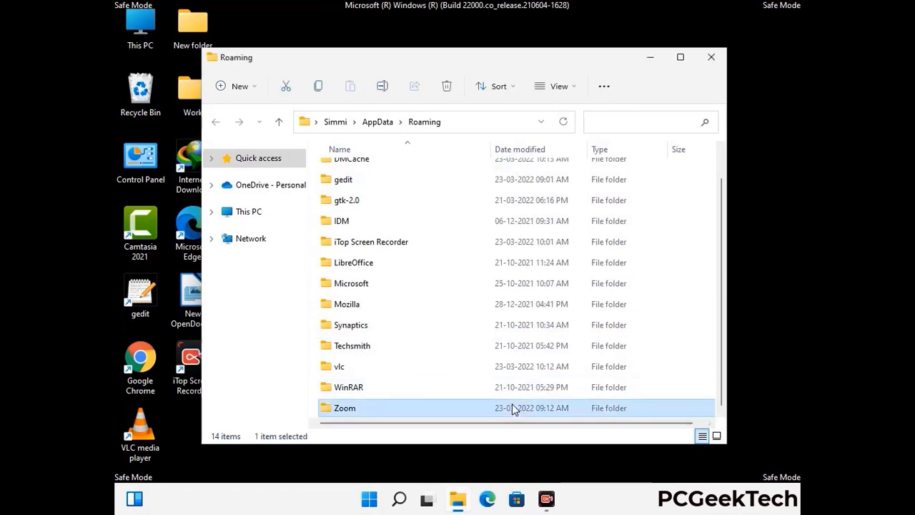
{"action": "left_click", "coordinate": [451, 94]}
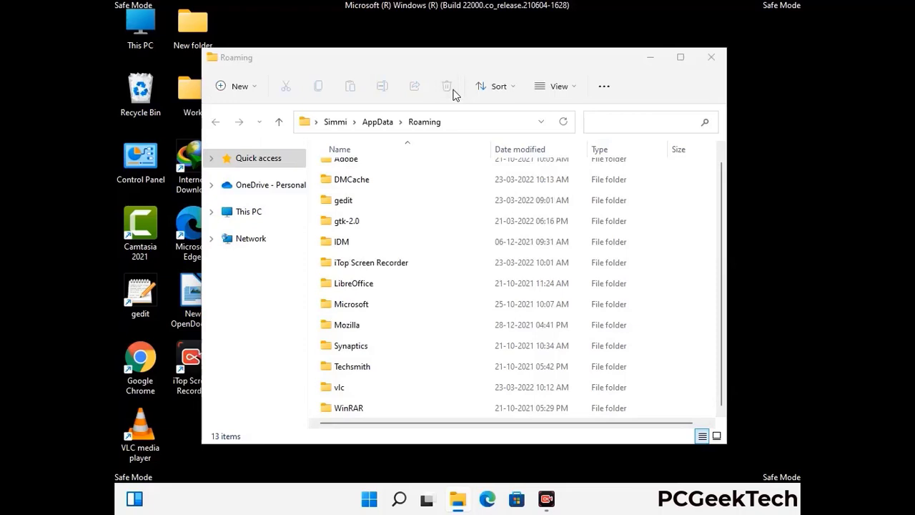
{"action": "left_click", "coordinate": [710, 58]}
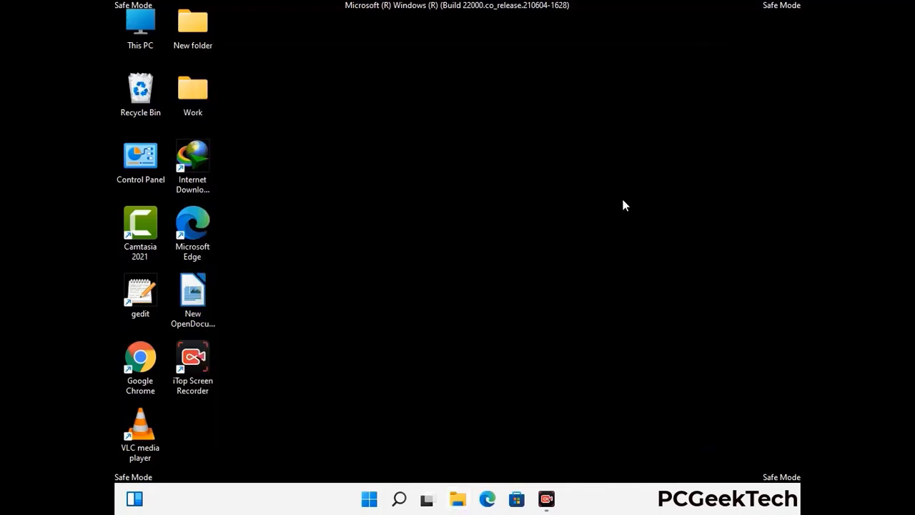
Open the AppData Local folder by running %LocalAppData%.
{"action": "key", "text": "super+r"}
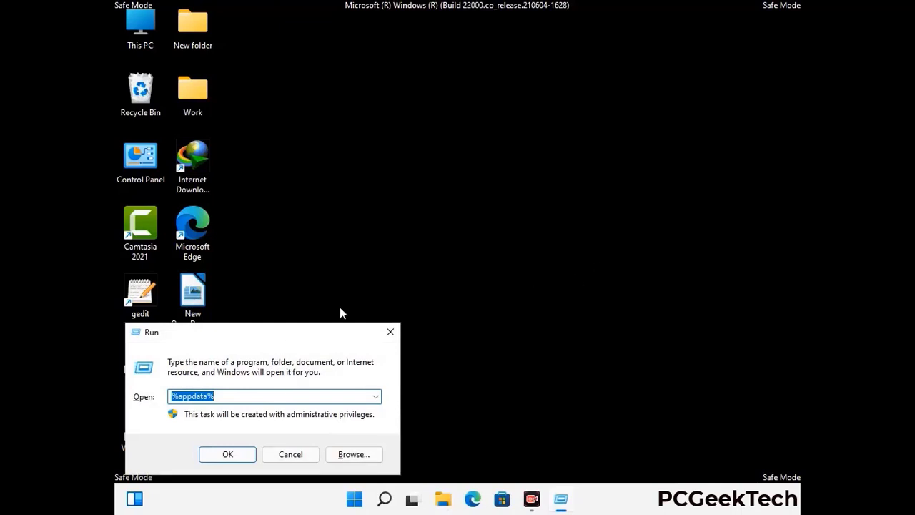
{"action": "left_click_drag", "start_coordinate": [286, 339], "coordinate": [479, 181]}
{"action": "type", "text": "%Local"}
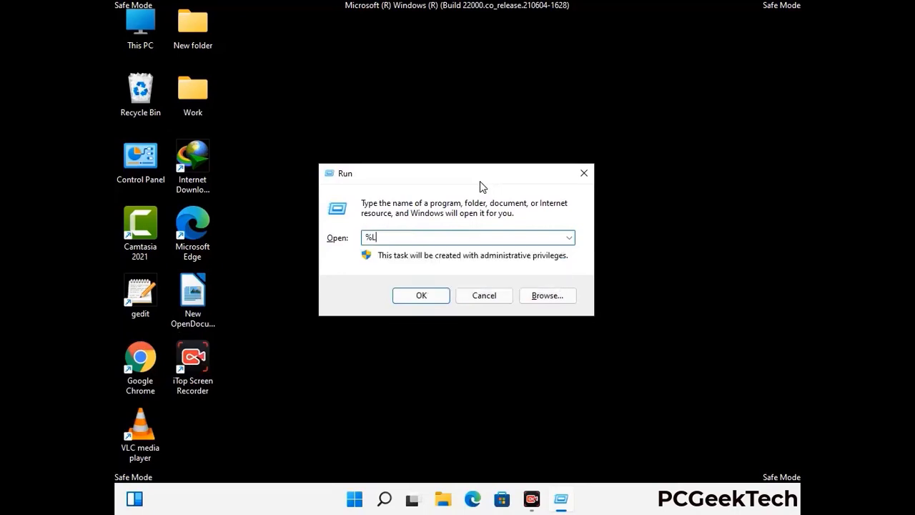
{"action": "type", "text": "App"}
{"action": "key", "text": "Return"}
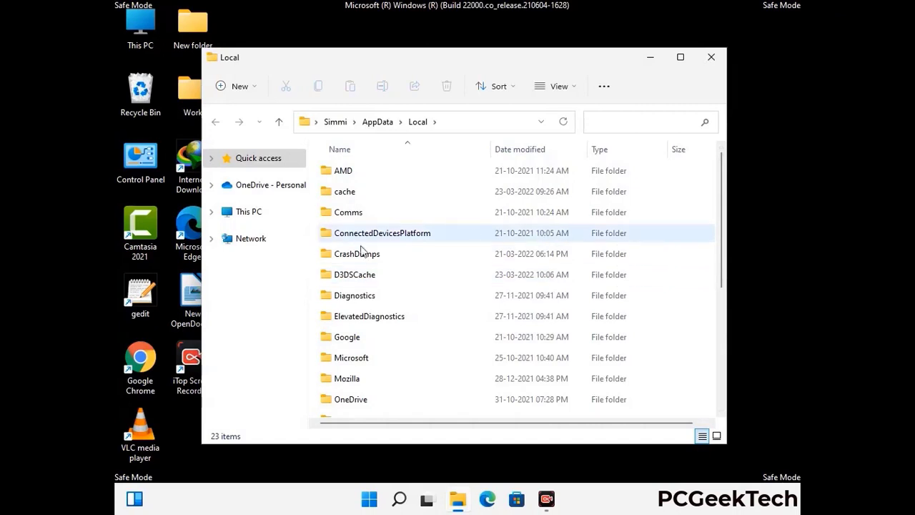
Delete the Mozilla folder from the AppData Local folder and close the window.
{"action": "scroll", "coordinate": [378, 300], "scroll_direction": "down", "scroll_amount": 1}
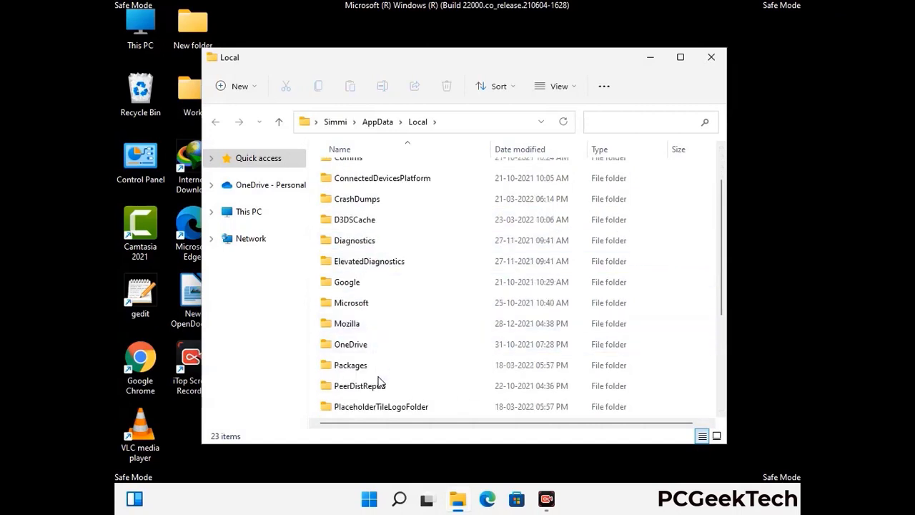
{"action": "left_click", "coordinate": [357, 326]}
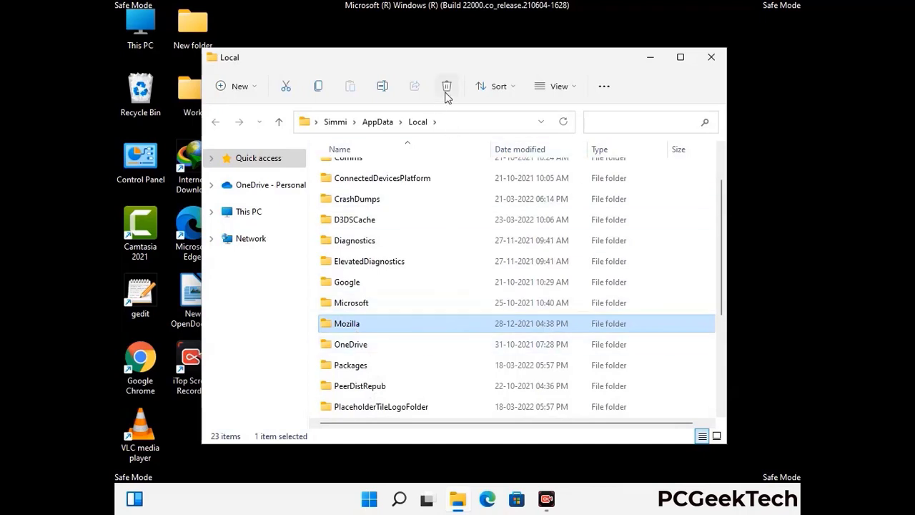
{"action": "left_click", "coordinate": [446, 87]}
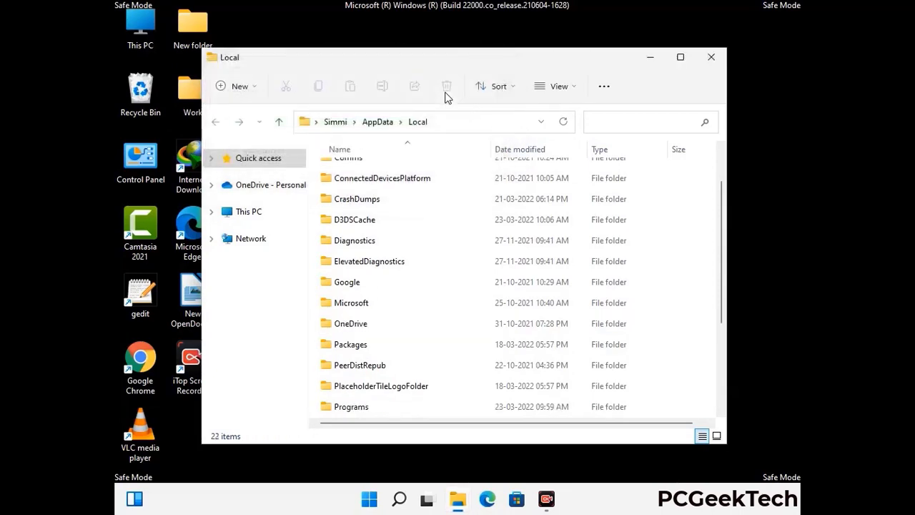
{"action": "left_click", "coordinate": [712, 64]}
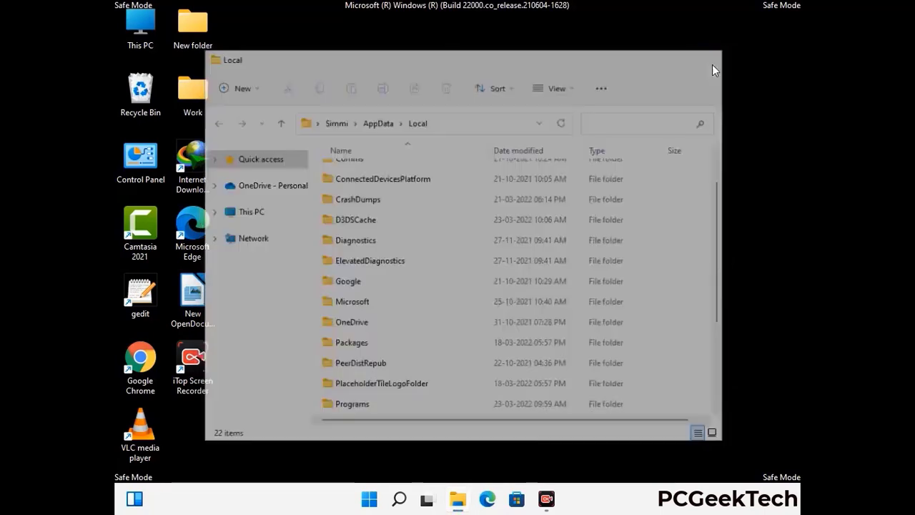
Open the ProgramData folder by running %ProgramData%.
{"action": "key", "text": "super+r"}
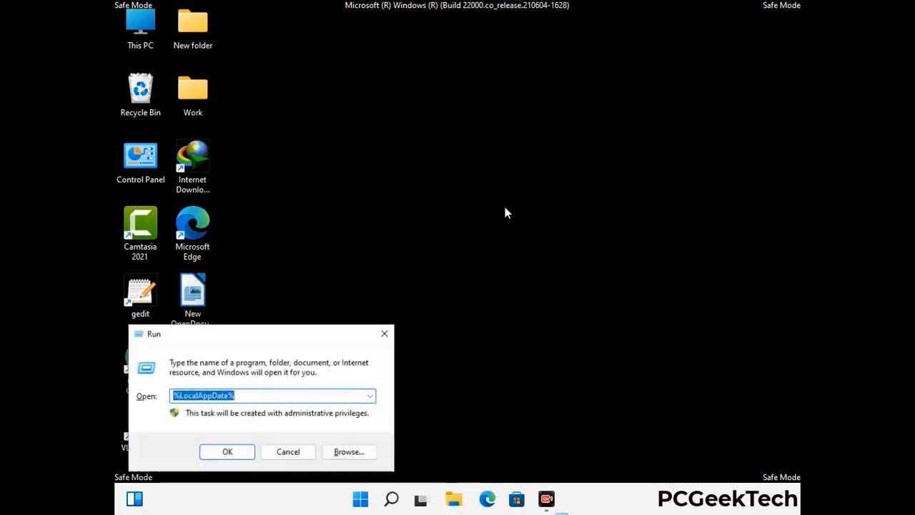
{"action": "left_click_drag", "start_coordinate": [232, 338], "coordinate": [418, 188]}
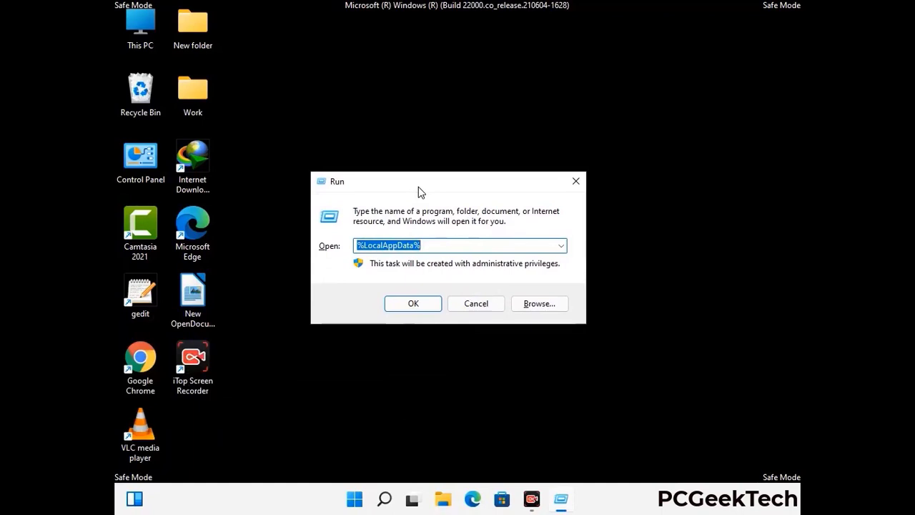
{"action": "type", "text": "%"}
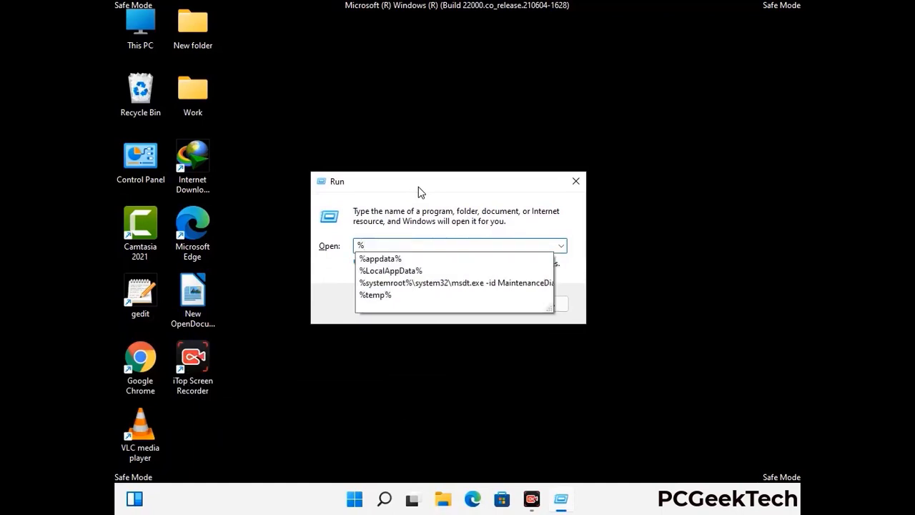
{"action": "type", "text": "ProgramData%"}
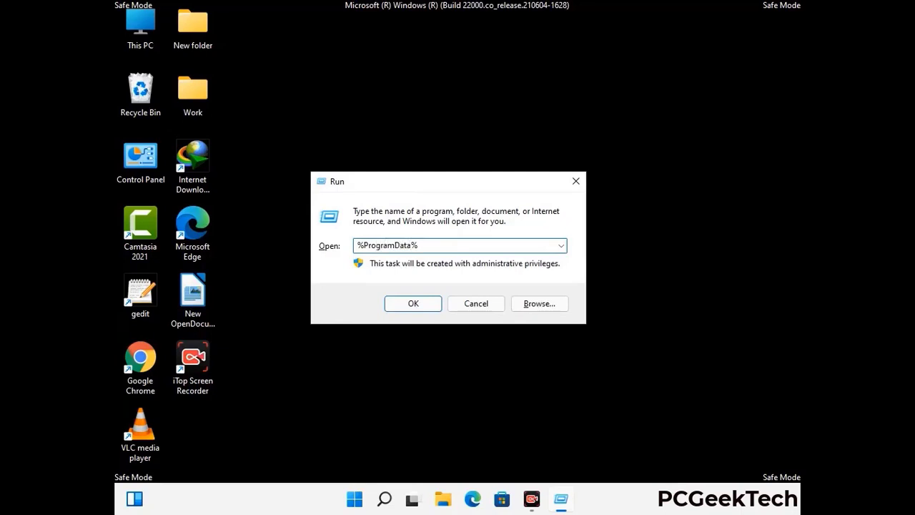
{"action": "key", "text": "Return"}
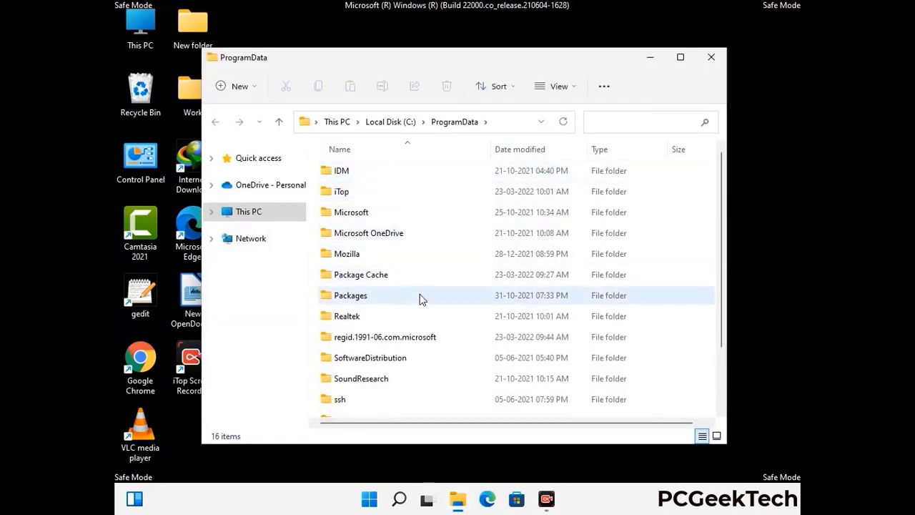
Delete the Mozilla folder from the ProgramData folder and close the window.
{"action": "scroll", "coordinate": [419, 302], "scroll_direction": "down", "scroll_amount": 1}
{"action": "scroll", "coordinate": [420, 325], "scroll_direction": "down", "scroll_amount": 1}
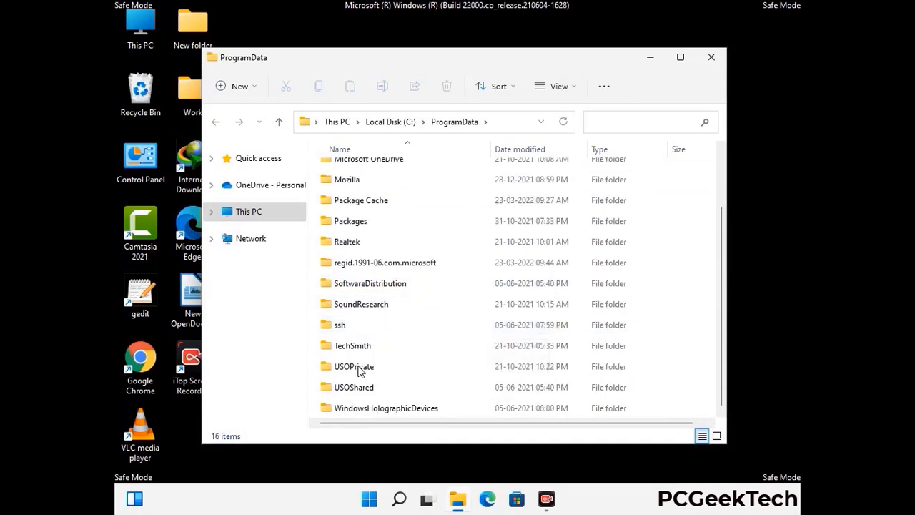
{"action": "left_click", "coordinate": [355, 180]}
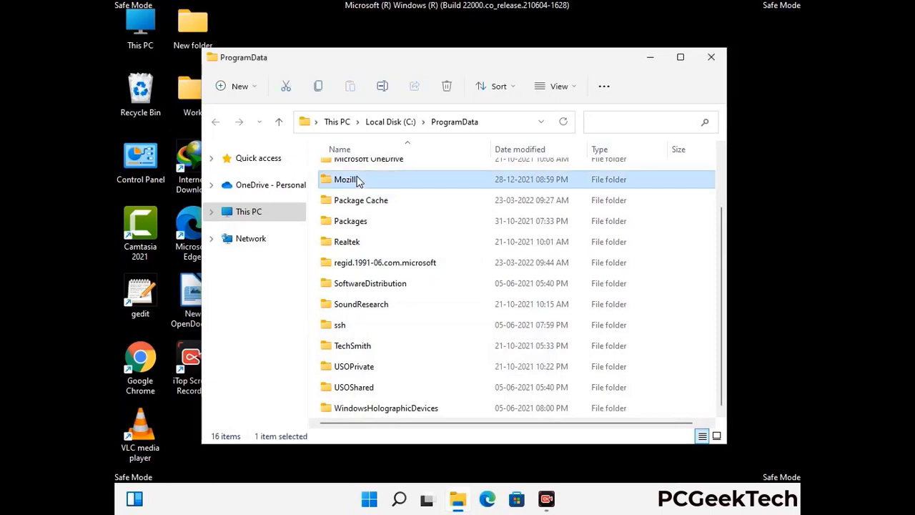
{"action": "left_click", "coordinate": [447, 87]}
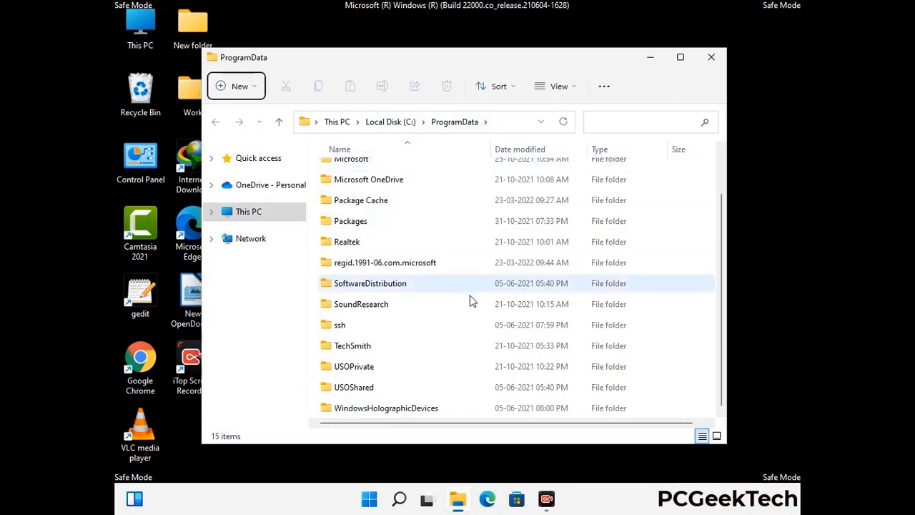
{"action": "scroll", "coordinate": [469, 300], "scroll_direction": "up", "scroll_amount": 2}
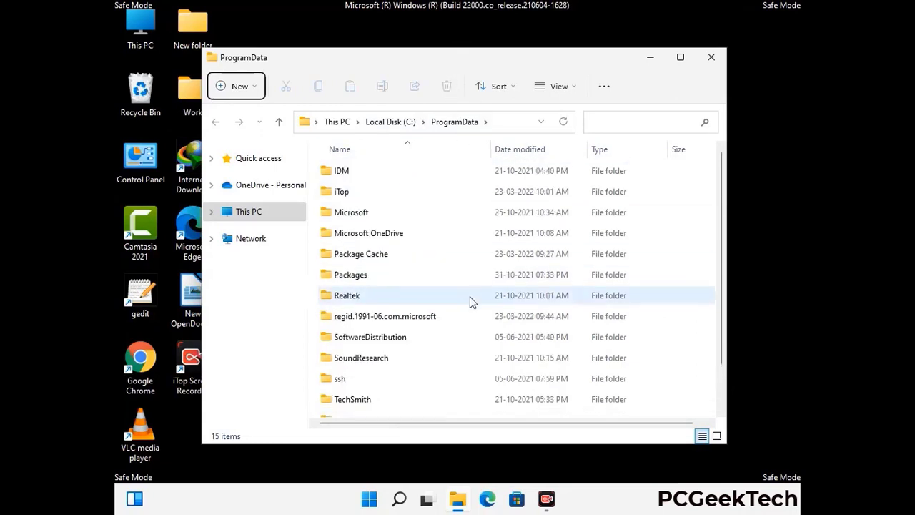
{"action": "left_click", "coordinate": [713, 56]}
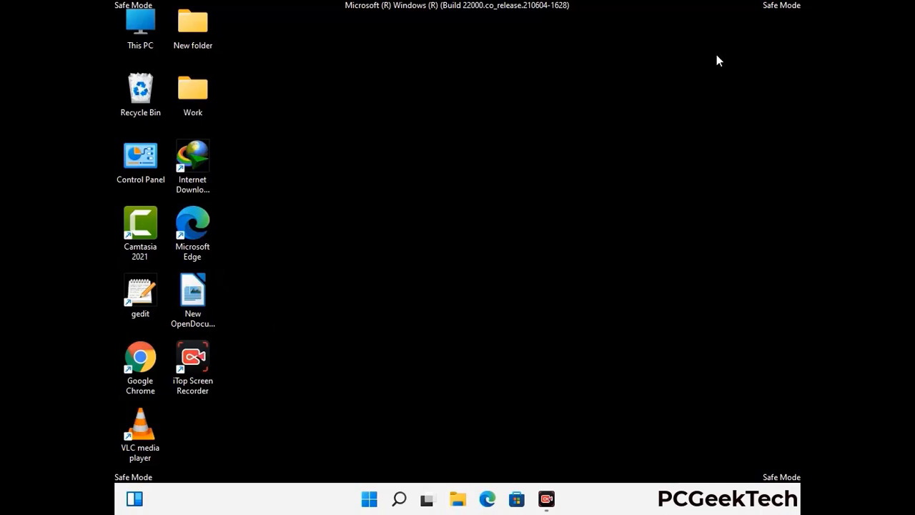
Open the Windows system folder by running %WinDir%.
{"action": "key", "text": "super+r"}
{"action": "left_click_drag", "start_coordinate": [298, 331], "coordinate": [478, 185]}
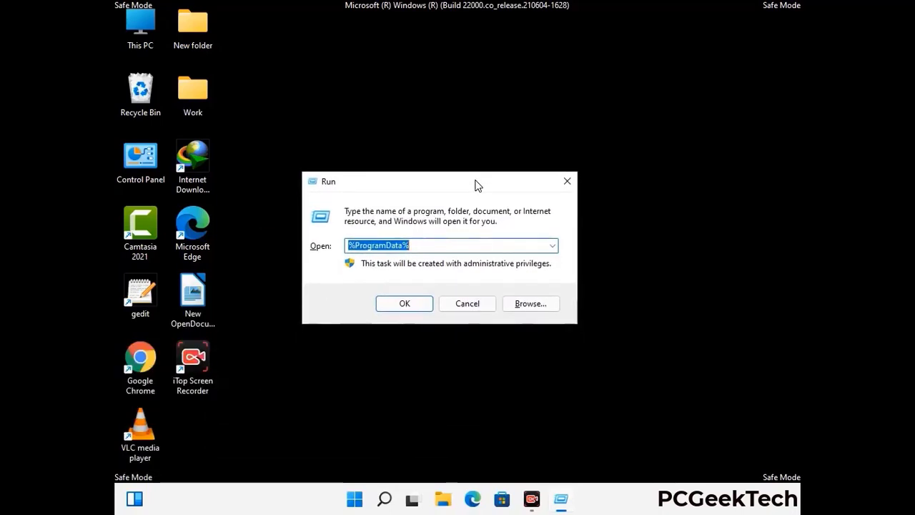
{"action": "type", "text": "%Wi"}
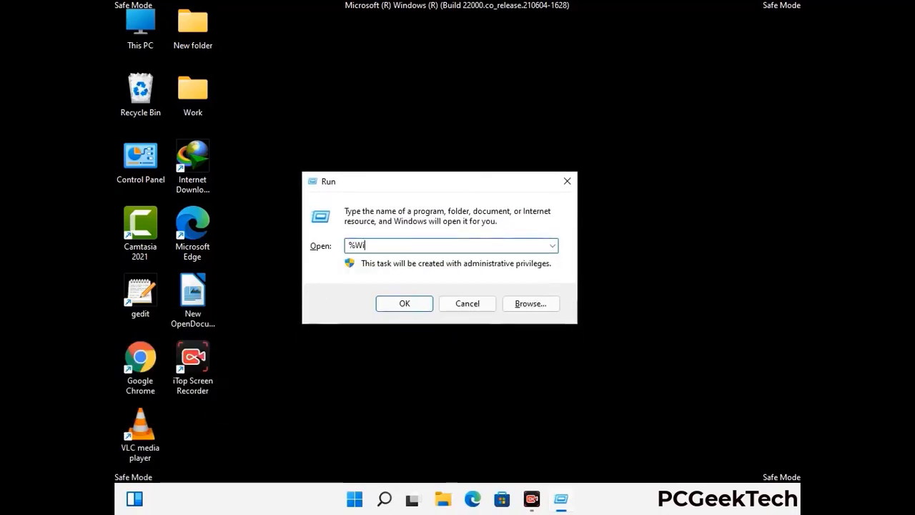
{"action": "type", "text": "nDir%"}
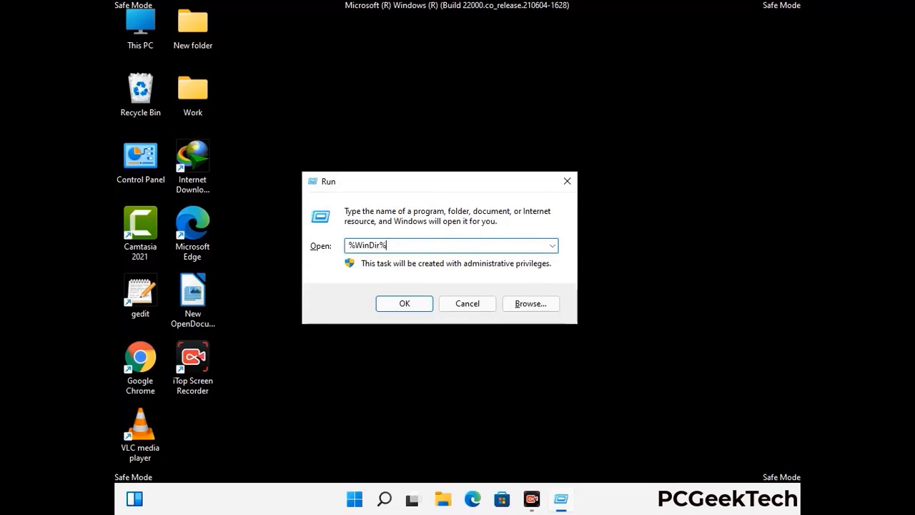
{"action": "key", "text": "Return"}
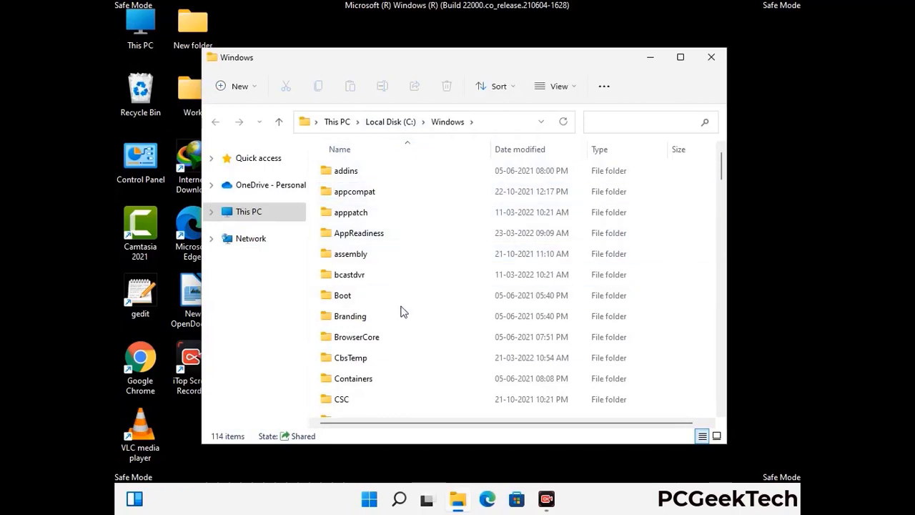
Look through the contents of the Windows folder for unwanted folders and close the window.
{"action": "scroll", "coordinate": [402, 314], "scroll_direction": "down", "scroll_amount": 1}
{"action": "scroll", "coordinate": [402, 316], "scroll_direction": "down", "scroll_amount": 2}
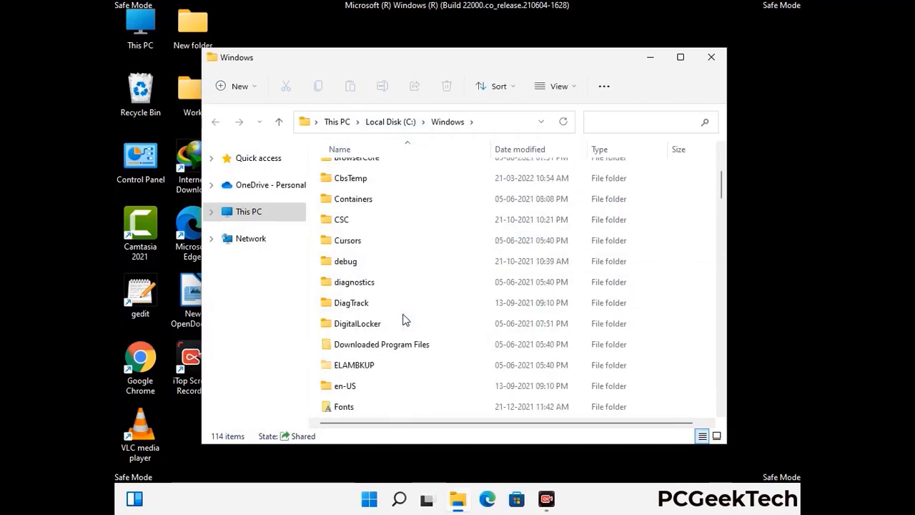
{"action": "scroll", "coordinate": [404, 318], "scroll_direction": "down", "scroll_amount": 1}
{"action": "scroll", "coordinate": [403, 321], "scroll_direction": "down", "scroll_amount": 5}
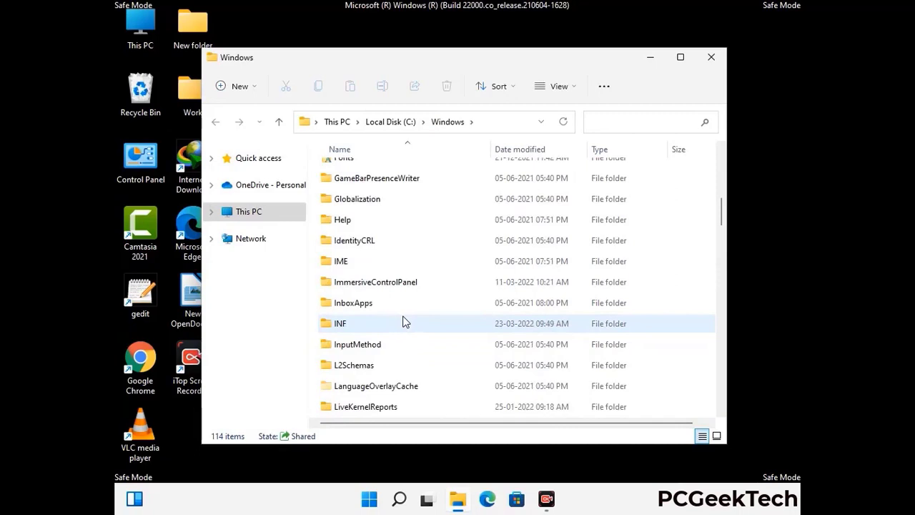
{"action": "scroll", "coordinate": [403, 321], "scroll_direction": "down", "scroll_amount": 4}
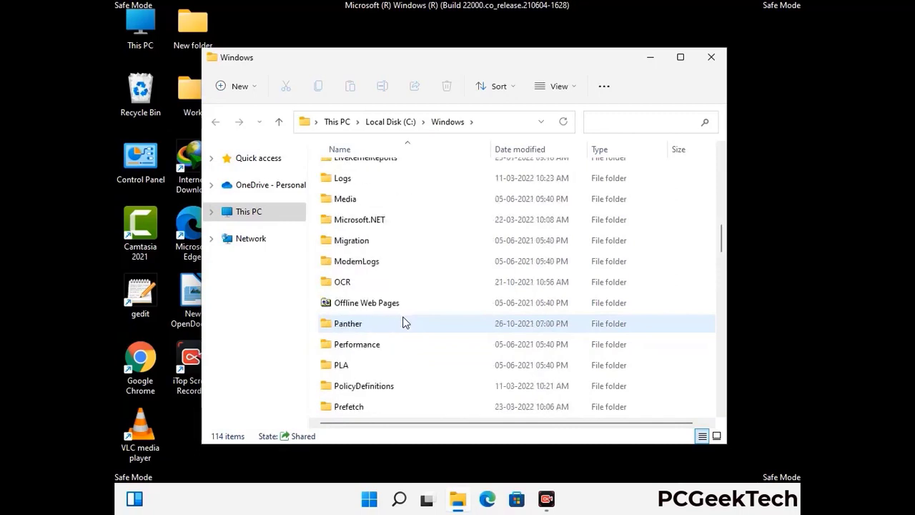
{"action": "scroll", "coordinate": [402, 322], "scroll_direction": "down", "scroll_amount": 6}
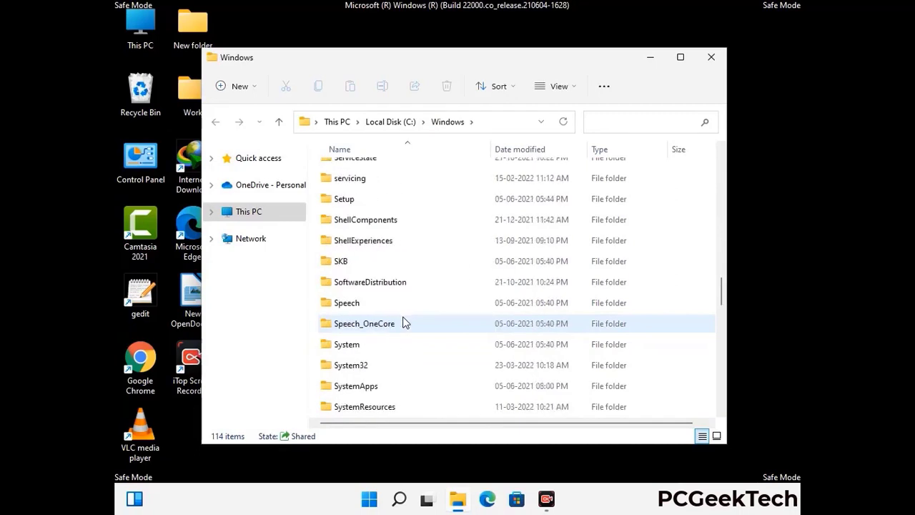
{"action": "scroll", "coordinate": [402, 321], "scroll_direction": "down", "scroll_amount": 7}
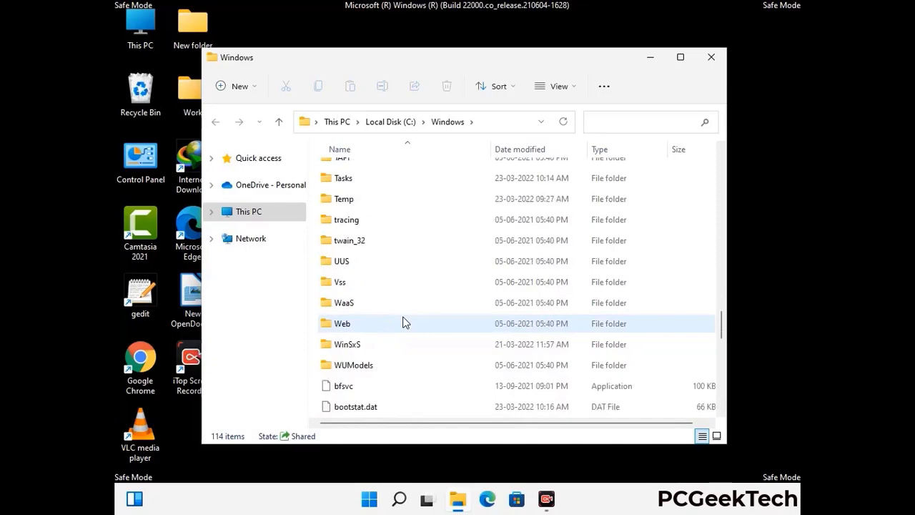
{"action": "scroll", "coordinate": [403, 321], "scroll_direction": "down", "scroll_amount": 7}
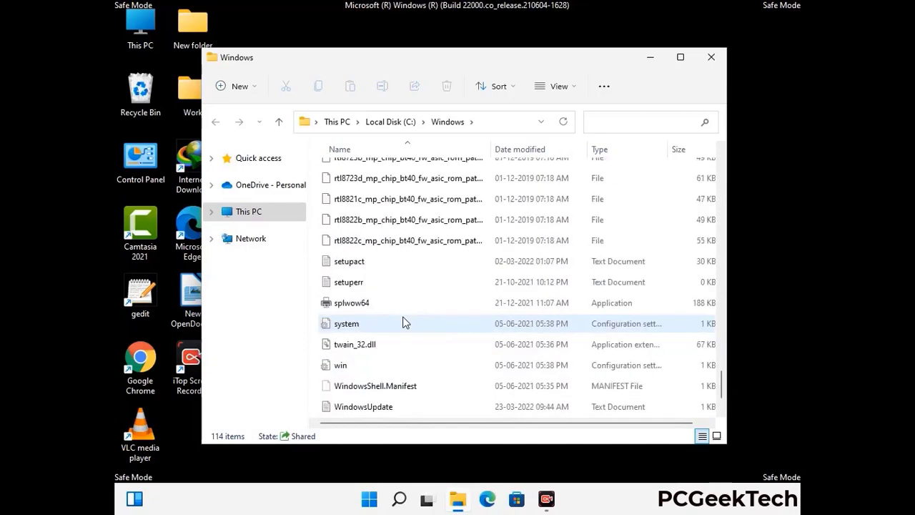
{"action": "scroll", "coordinate": [403, 321], "scroll_direction": "up", "scroll_amount": 12}
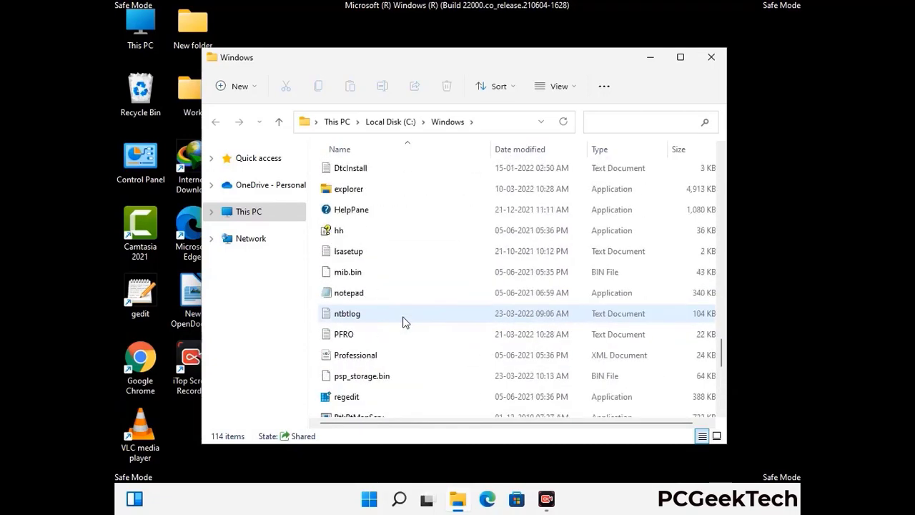
{"action": "scroll", "coordinate": [402, 322], "scroll_direction": "up", "scroll_amount": 3}
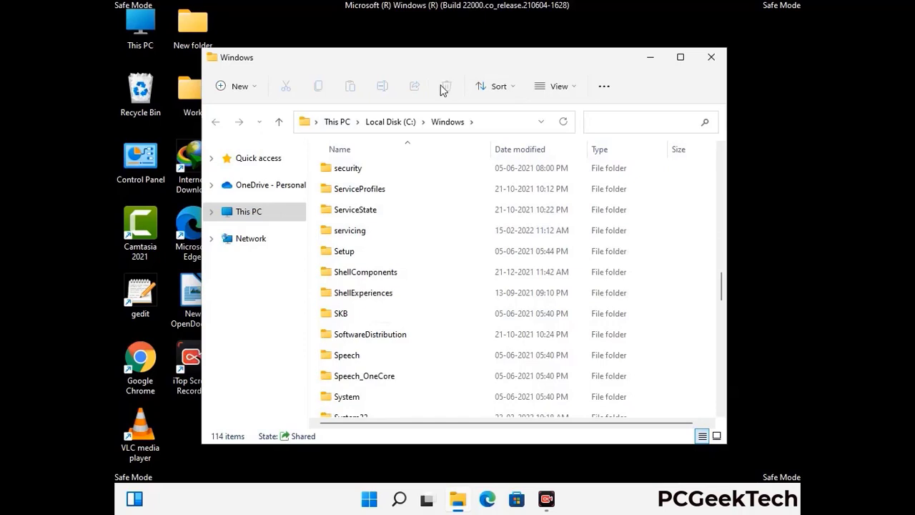
{"action": "left_click", "coordinate": [717, 60]}
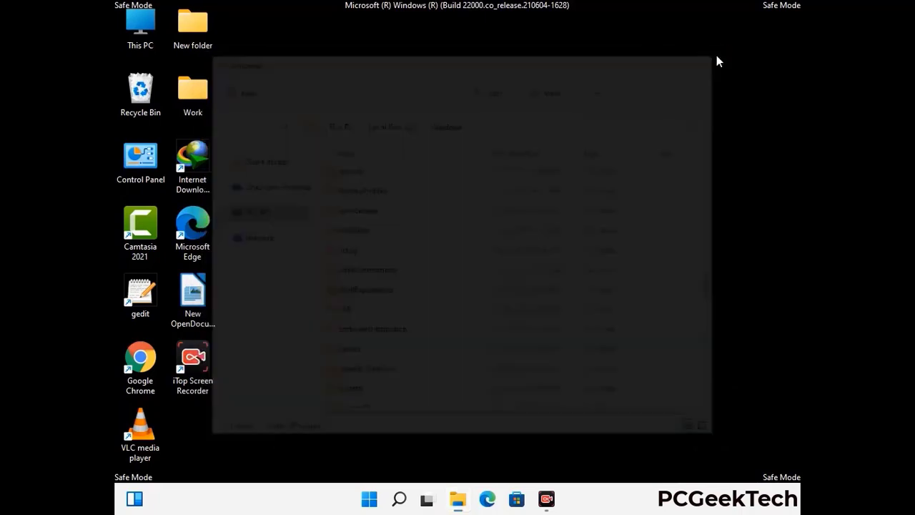
Open the user's temporary files folder by running %temp%.
{"action": "key", "text": "super+r"}
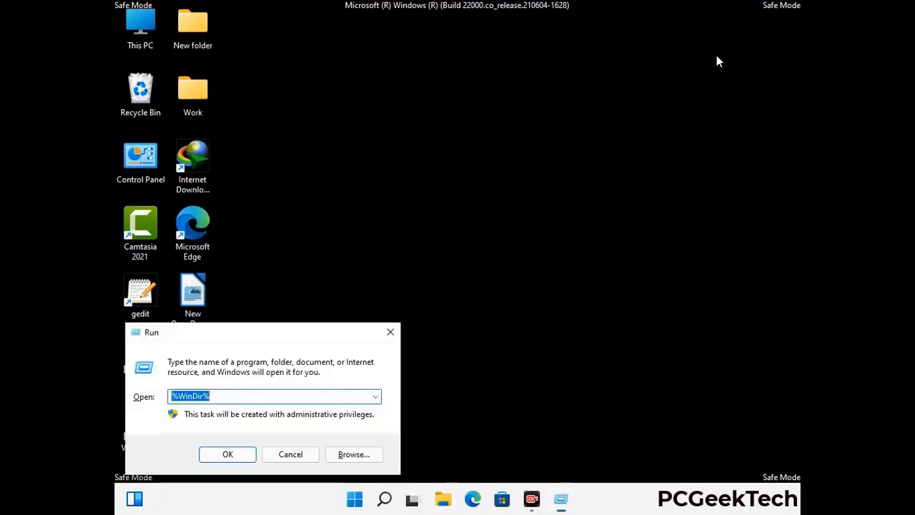
{"action": "left_click_drag", "start_coordinate": [304, 336], "coordinate": [520, 123]}
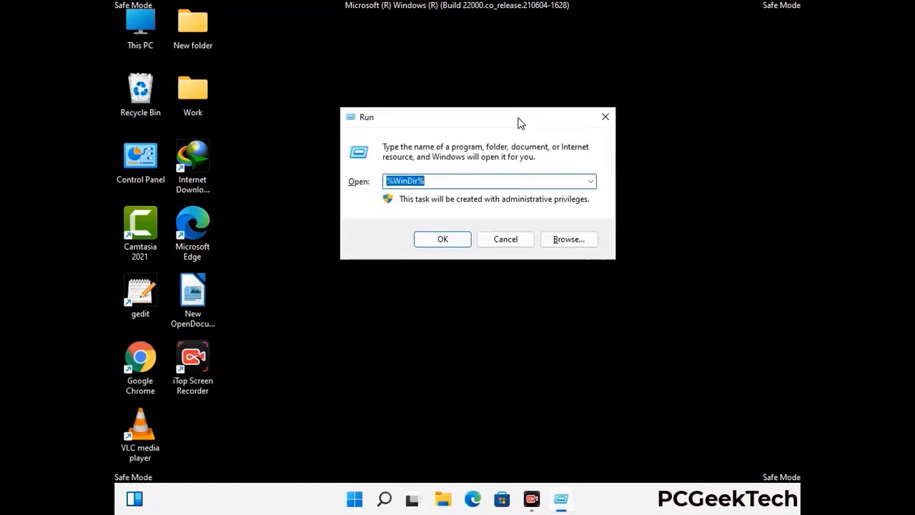
{"action": "type", "text": "%tem"}
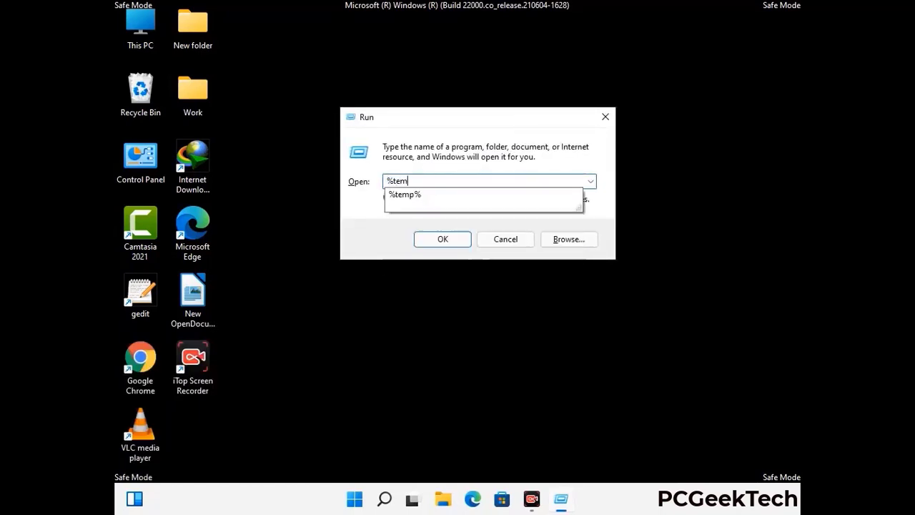
{"action": "type", "text": "p%"}
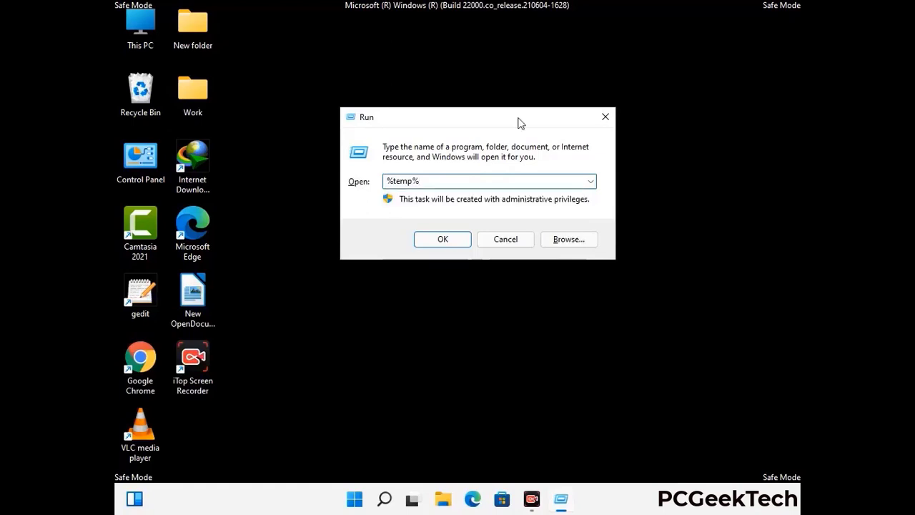
{"action": "left_click", "coordinate": [456, 238]}
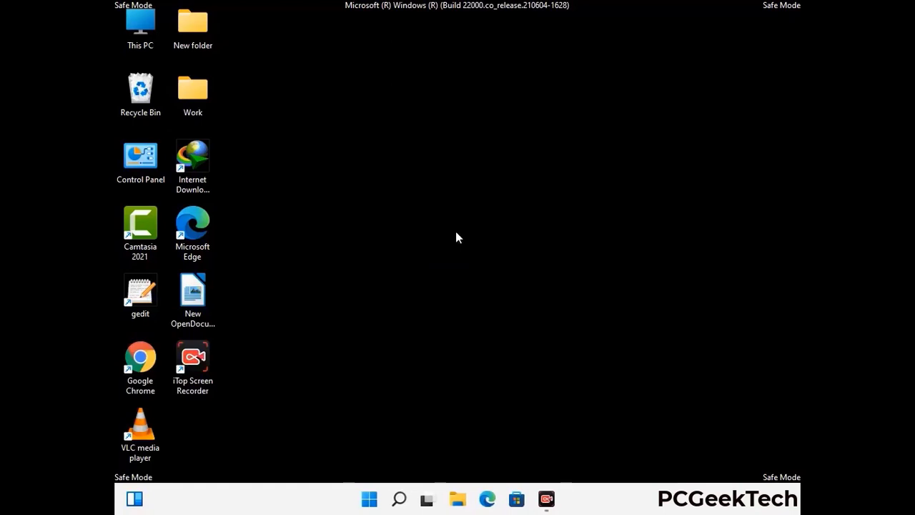
Delete all items in the user's Temp folder and close the window.
{"action": "left_click", "coordinate": [415, 277]}
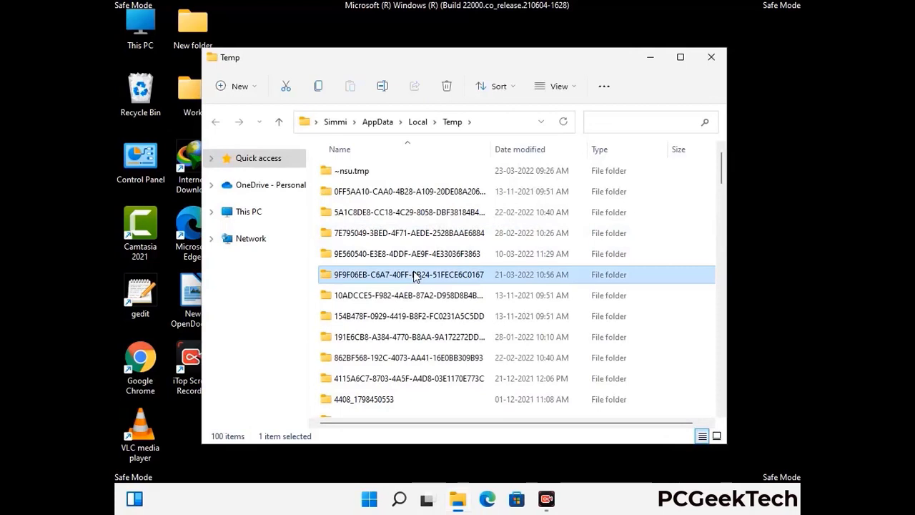
{"action": "key", "text": "ctrl+a"}
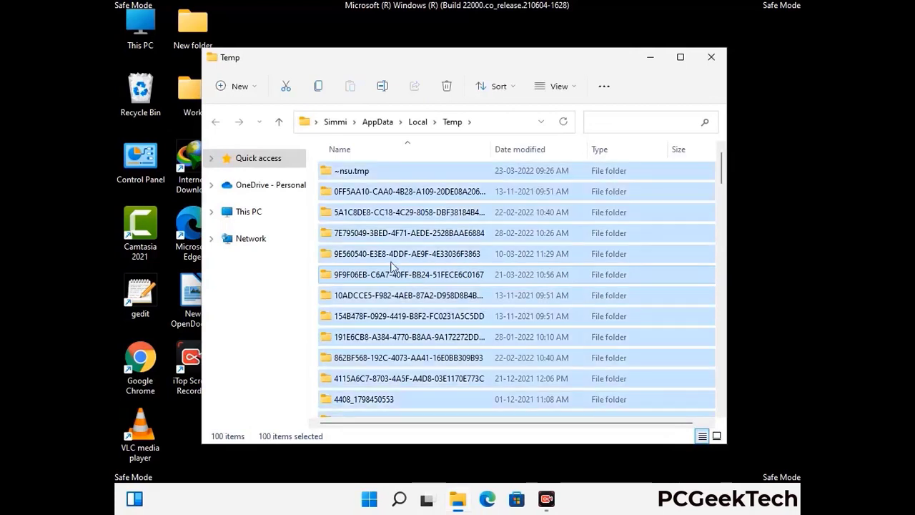
{"action": "left_click", "coordinate": [448, 86]}
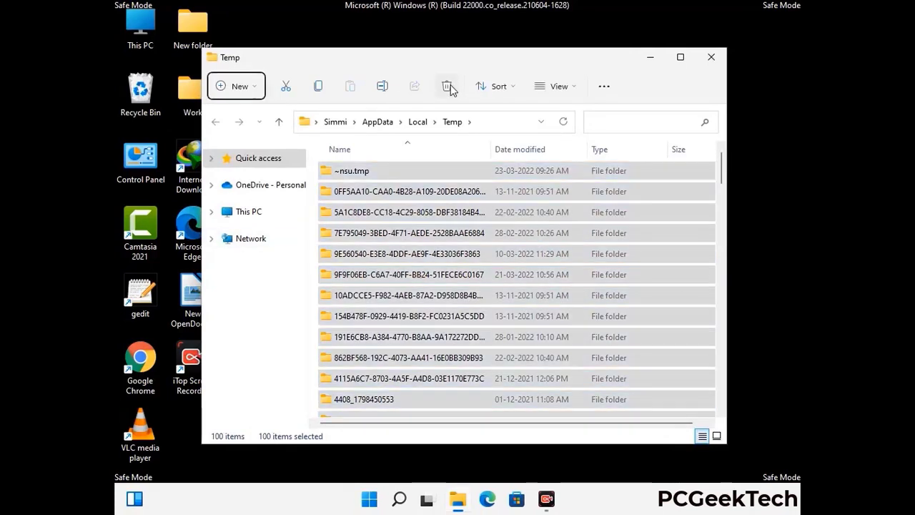
{"action": "left_click", "coordinate": [709, 56]}
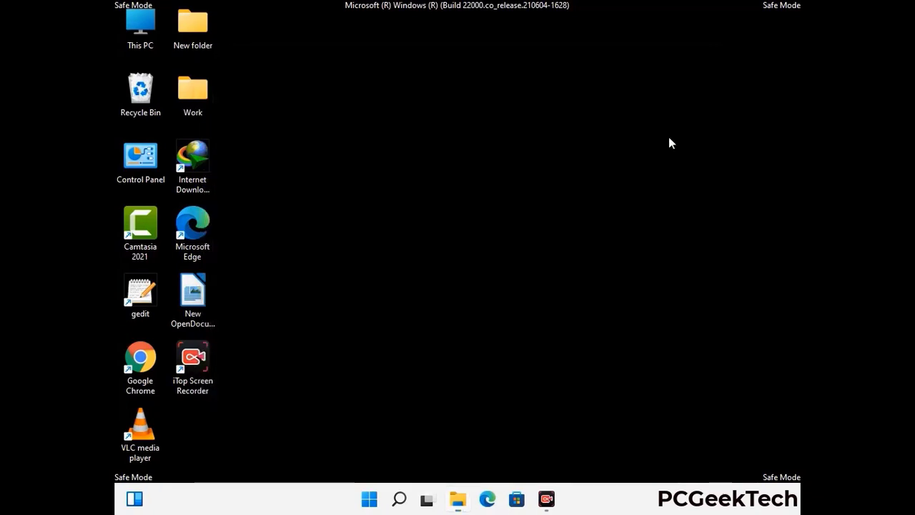
Run temp to open the system temporary files folder.
{"action": "key", "text": "super+r"}
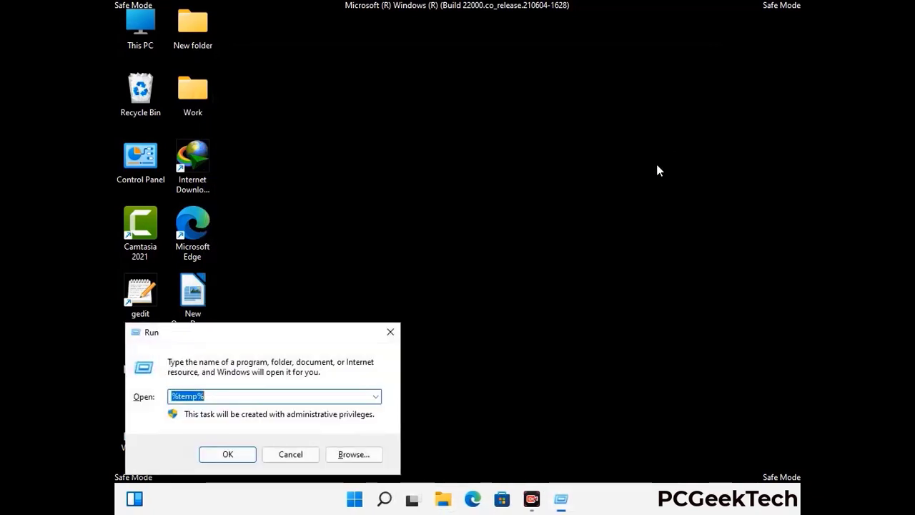
{"action": "left_click_drag", "start_coordinate": [309, 331], "coordinate": [520, 133]}
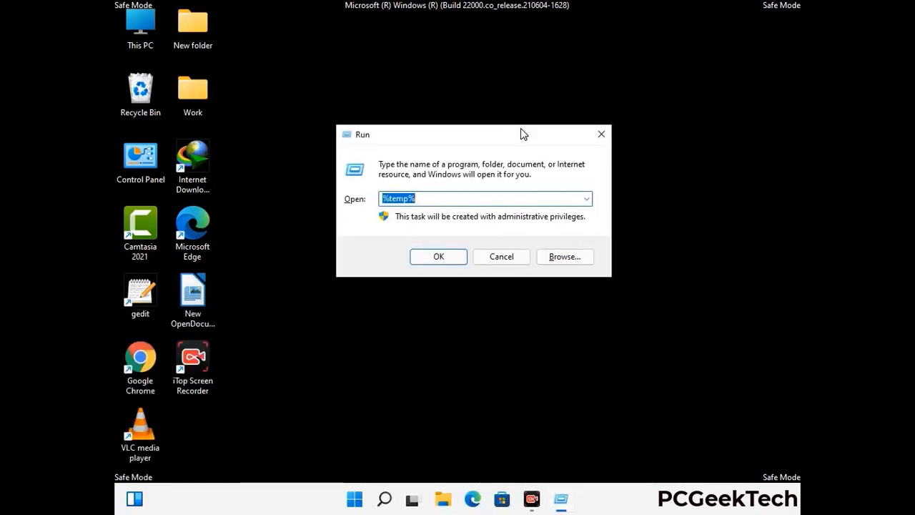
{"action": "type", "text": "temp"}
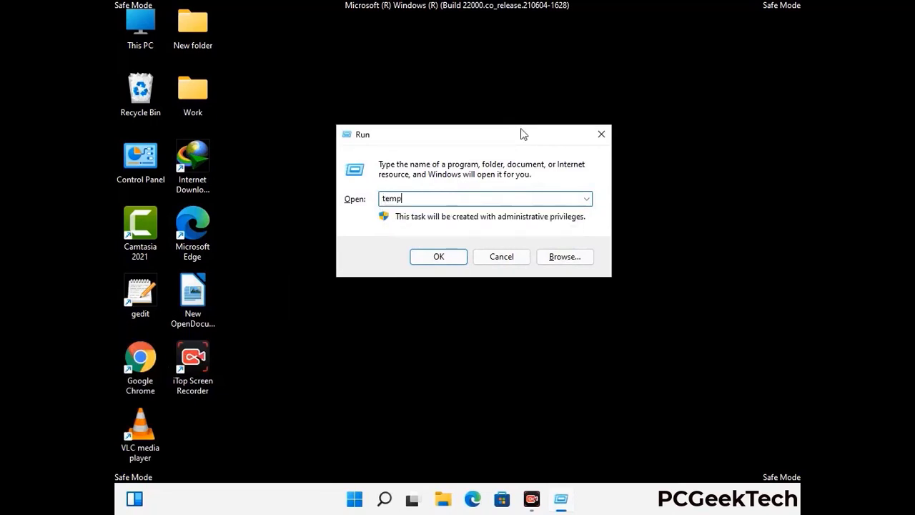
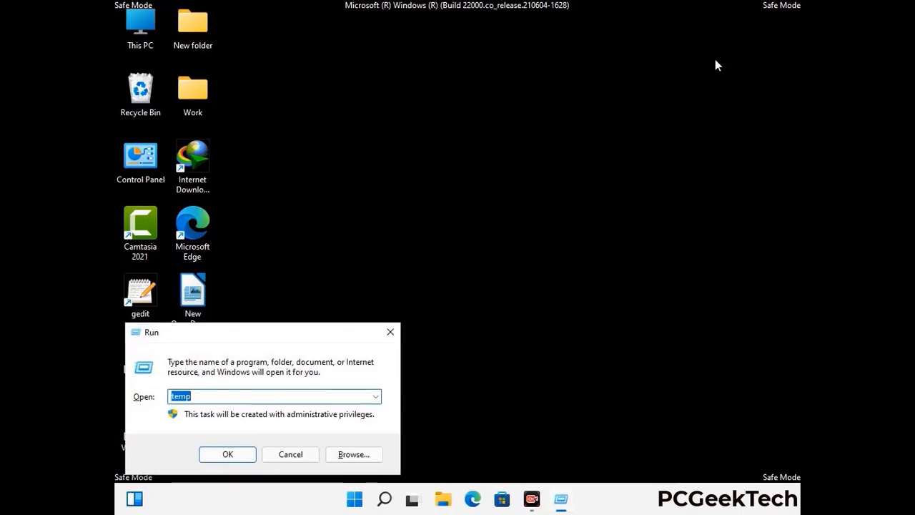
Open the Registry Editor by running regedit.
{"action": "left_click_drag", "start_coordinate": [270, 334], "coordinate": [475, 115]}
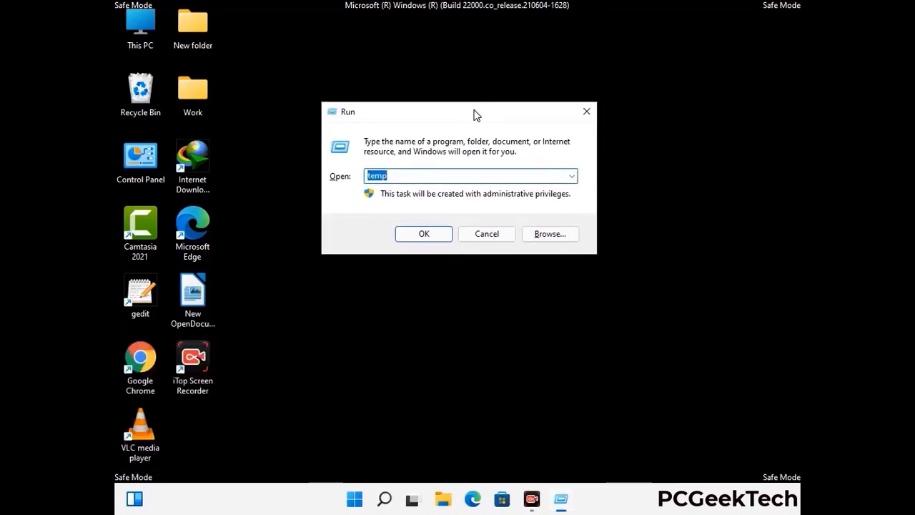
{"action": "type", "text": "regedit"}
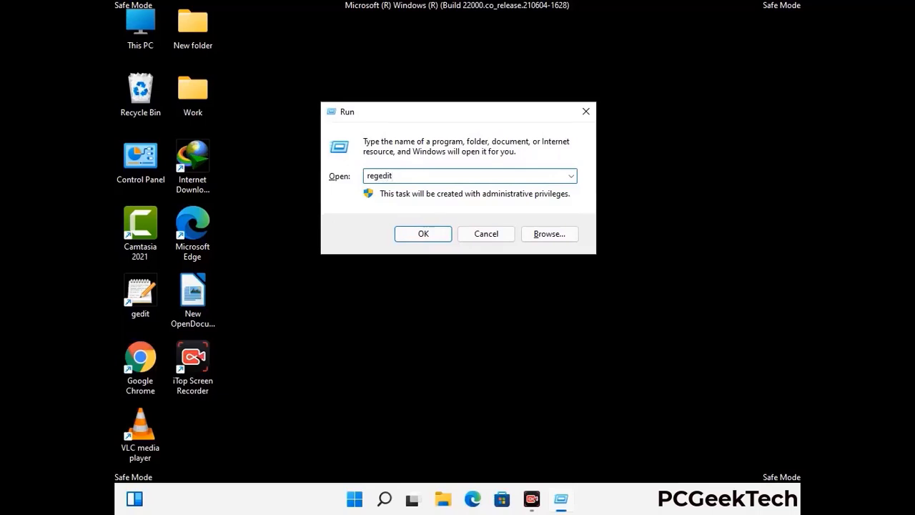
{"action": "key", "text": "Return"}
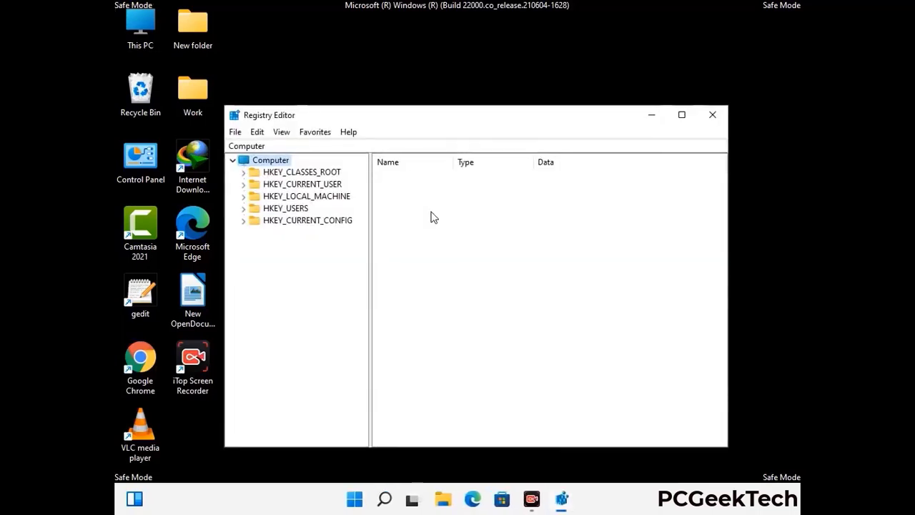
Expand the registry tree down to HKEY_CURRENT_USER\Software\Microsoft.
{"action": "left_click", "coordinate": [307, 196]}
{"action": "left_click", "coordinate": [243, 183]}
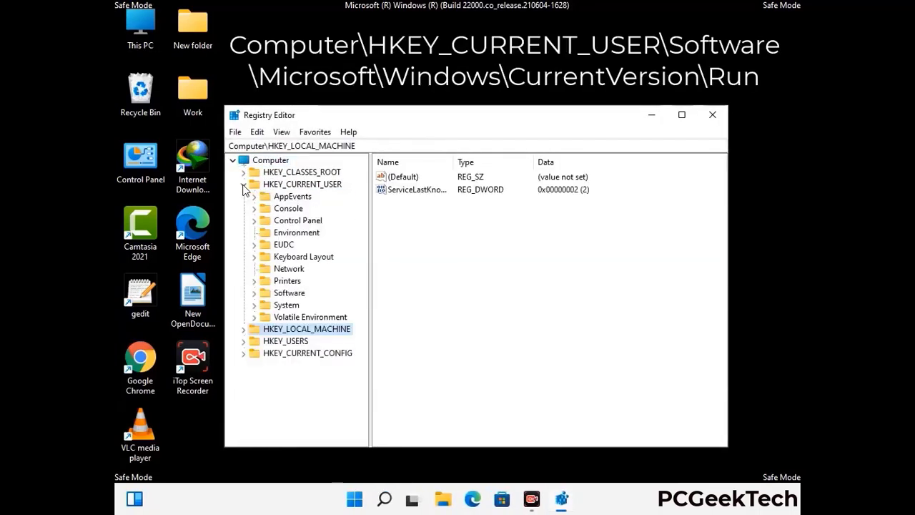
{"action": "left_click", "coordinate": [285, 294]}
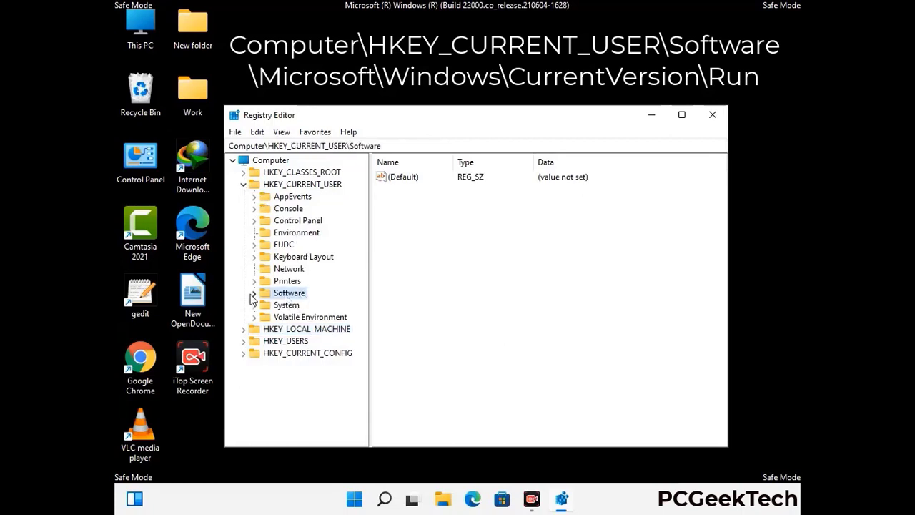
{"action": "left_click", "coordinate": [253, 293]}
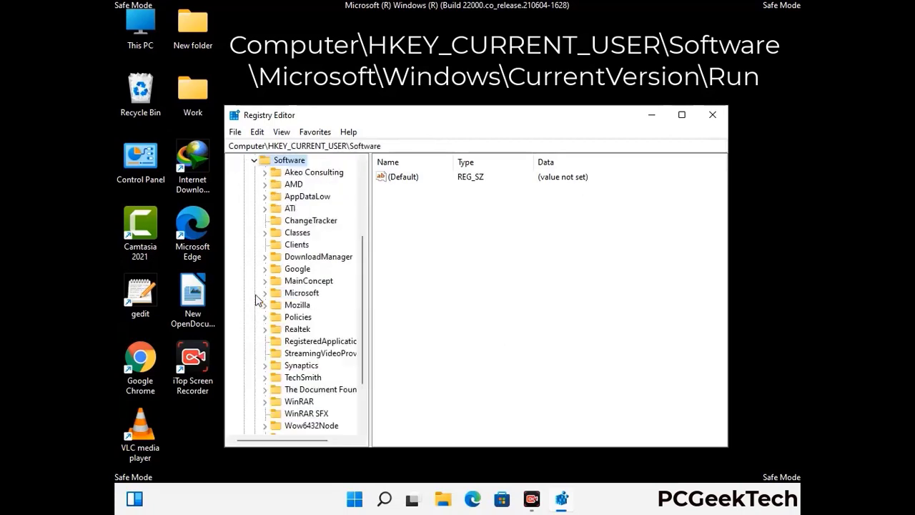
{"action": "left_click", "coordinate": [299, 295]}
{"action": "left_click", "coordinate": [265, 293]}
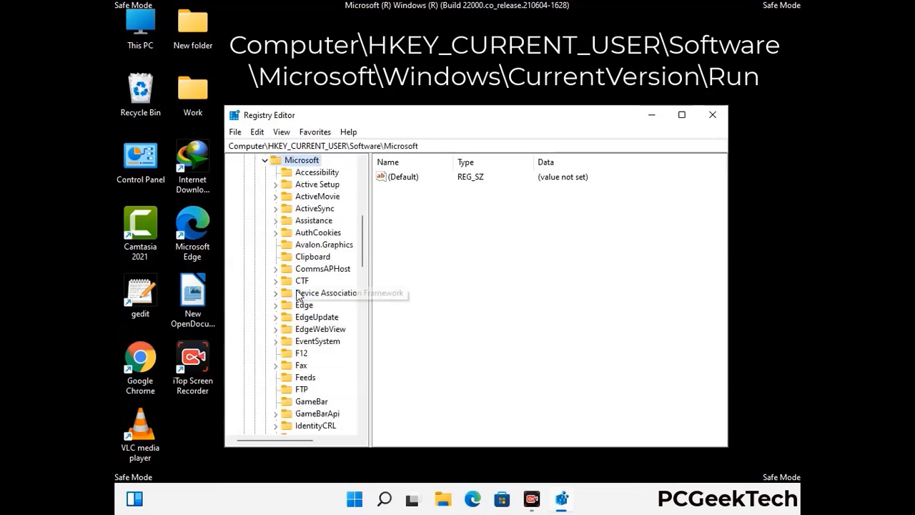
Expand the Windows key under Microsoft and open its CurrentVersion subkey.
{"action": "scroll", "coordinate": [333, 312], "scroll_direction": "down", "scroll_amount": 5}
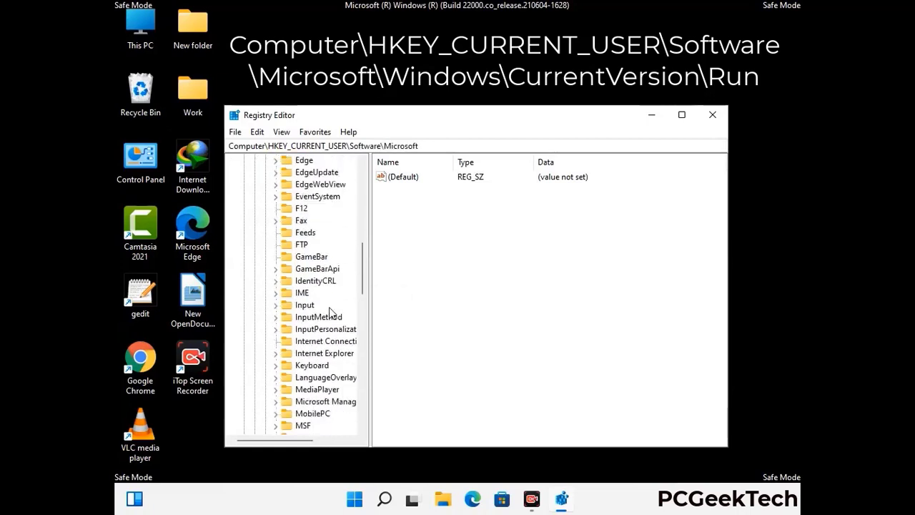
{"action": "scroll", "coordinate": [330, 312], "scroll_direction": "down", "scroll_amount": 3}
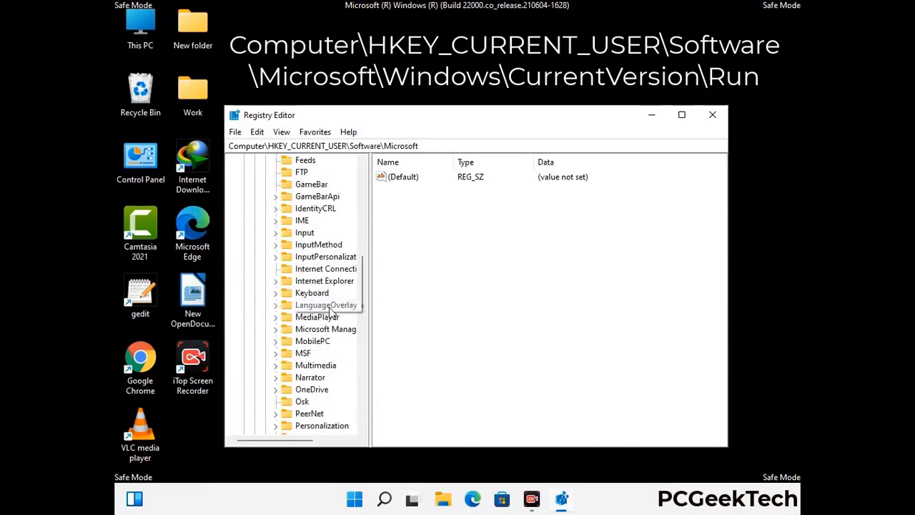
{"action": "scroll", "coordinate": [330, 313], "scroll_direction": "down", "scroll_amount": 6}
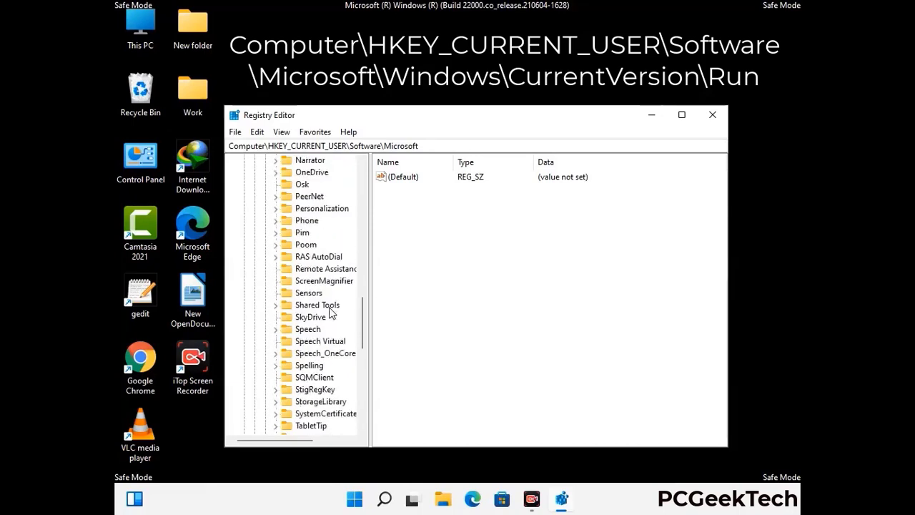
{"action": "scroll", "coordinate": [331, 312], "scroll_direction": "down", "scroll_amount": 3}
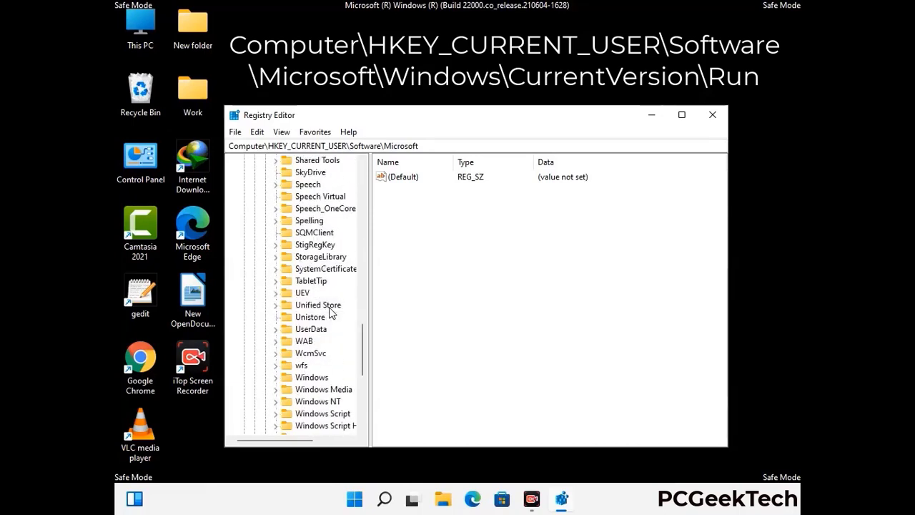
{"action": "double_click", "coordinate": [312, 340]}
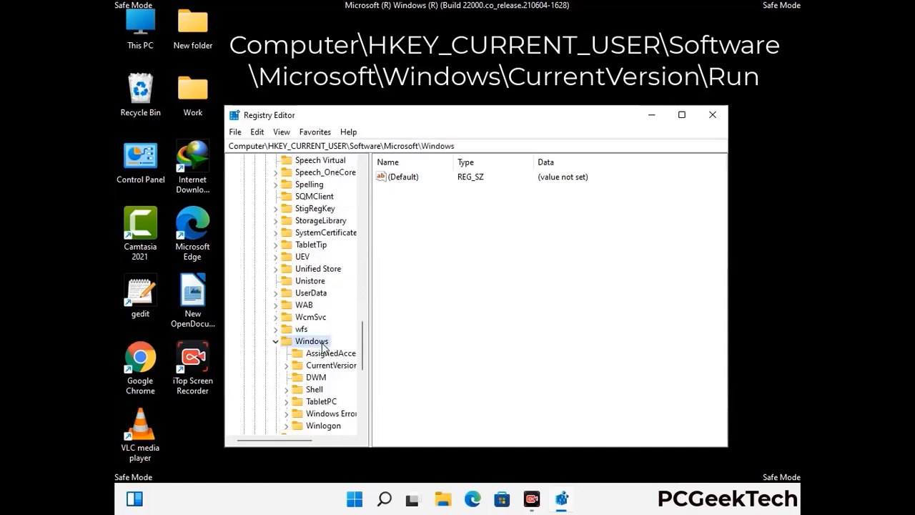
{"action": "scroll", "coordinate": [330, 336], "scroll_direction": "down", "scroll_amount": 1}
{"action": "left_click", "coordinate": [332, 330]}
{"action": "double_click", "coordinate": [333, 329]}
Open the Run key under HKEY_CURRENT_USER\Software\Microsoft\Windows\CurrentVersion.
{"action": "scroll", "coordinate": [330, 314], "scroll_direction": "down", "scroll_amount": 6}
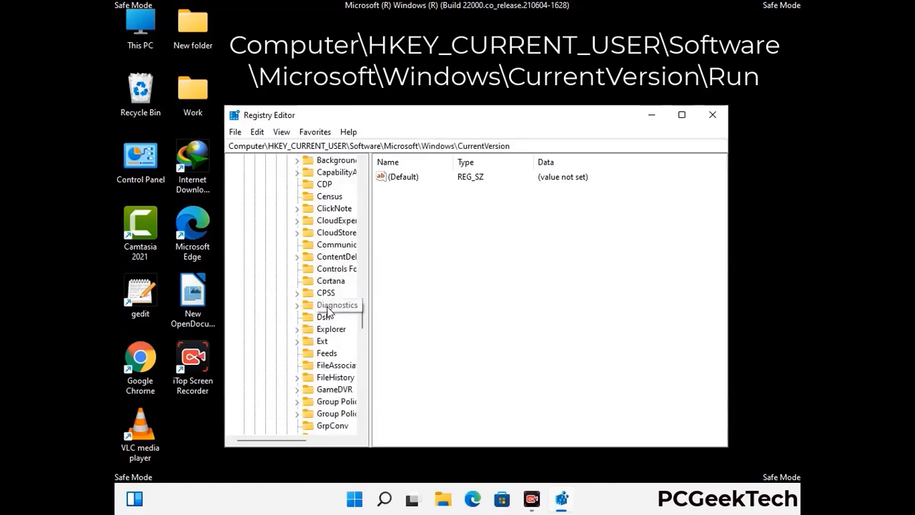
{"action": "scroll", "coordinate": [328, 310], "scroll_direction": "down", "scroll_amount": 4}
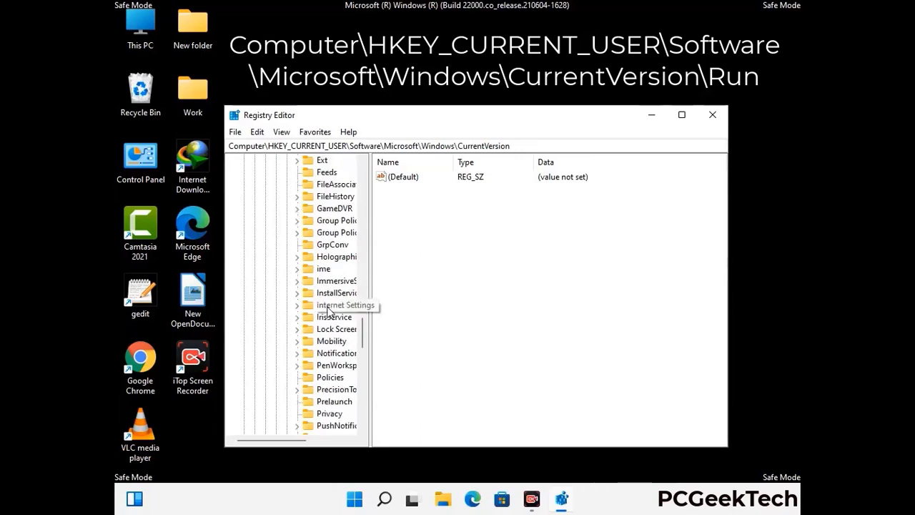
{"action": "scroll", "coordinate": [329, 312], "scroll_direction": "down", "scroll_amount": 1}
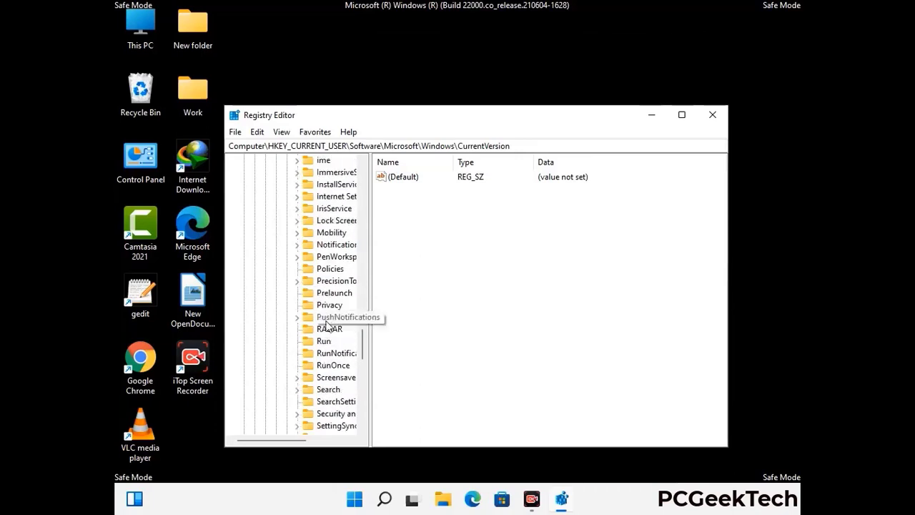
{"action": "left_click", "coordinate": [325, 342]}
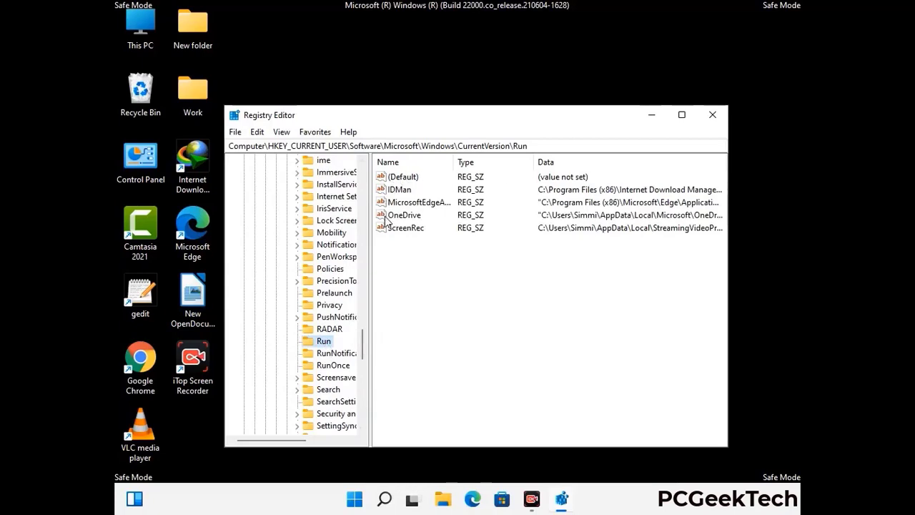
Delete the ScreenRec startup value from the Run key and confirm its permanent removal.
{"action": "left_click", "coordinate": [405, 229]}
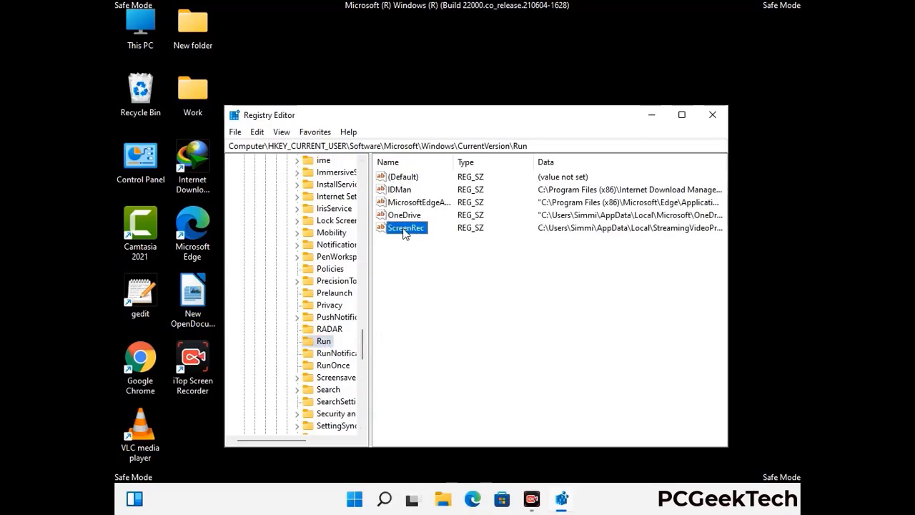
{"action": "left_click", "coordinate": [408, 229]}
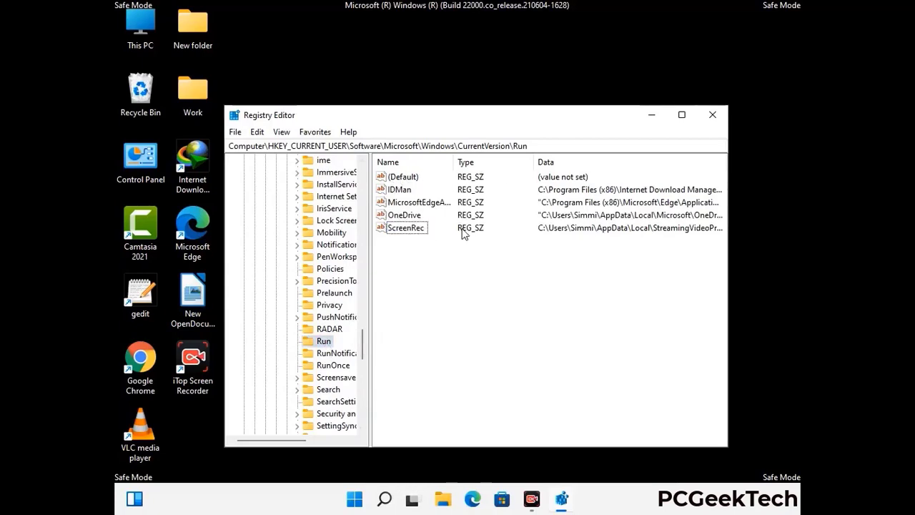
{"action": "right_click", "coordinate": [412, 233]}
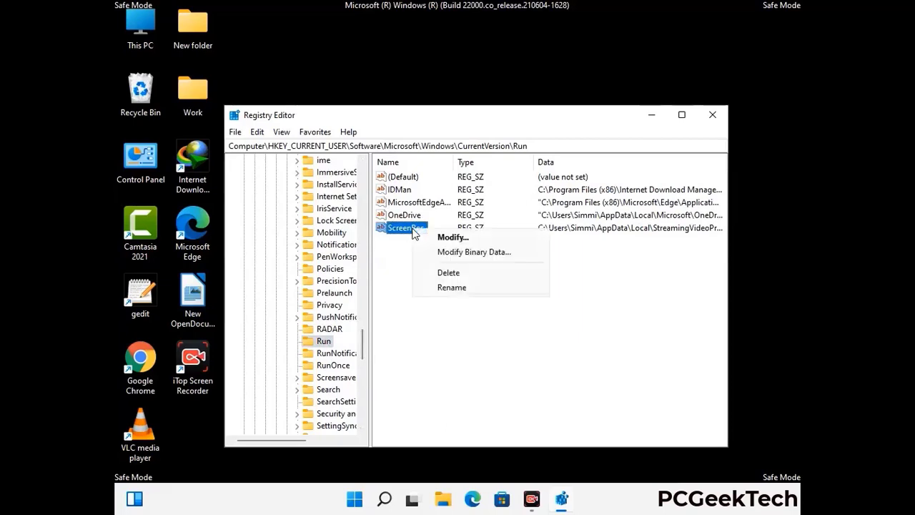
{"action": "left_click", "coordinate": [439, 271]}
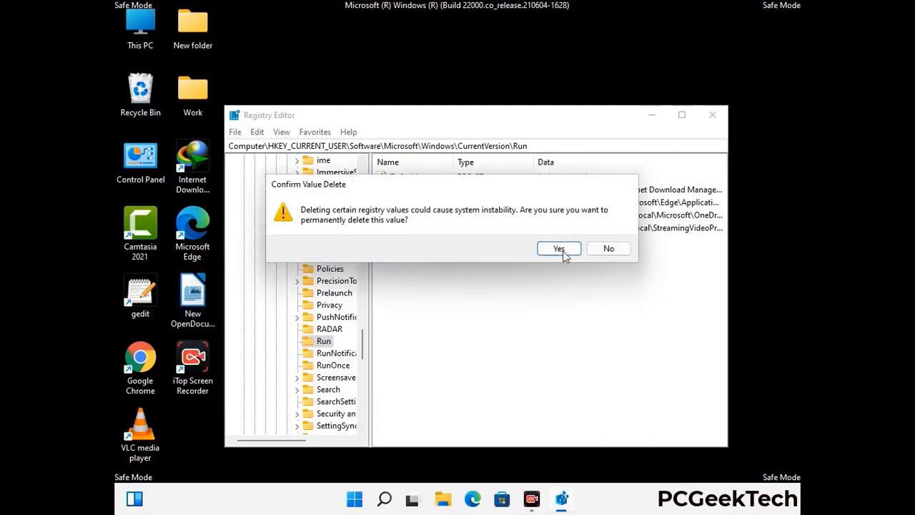
{"action": "left_click", "coordinate": [558, 248]}
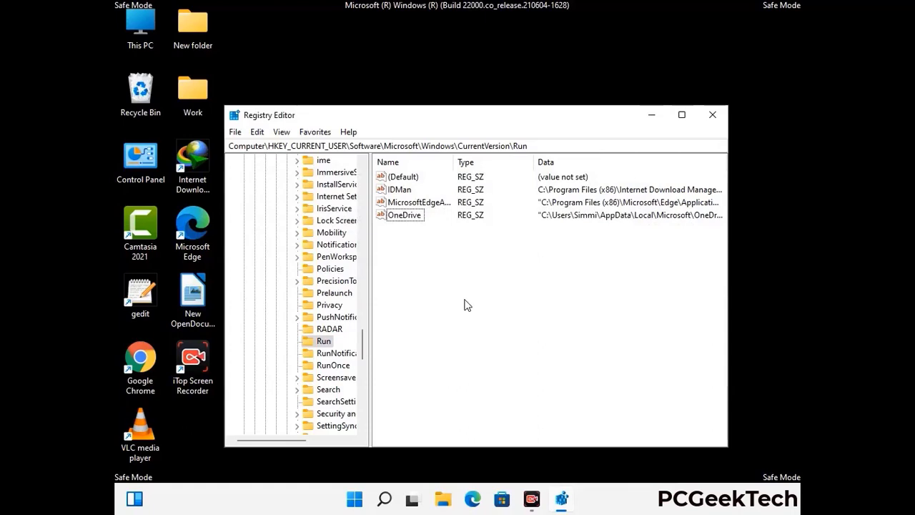
Search the registry keys, values and data for "Virus Name", stopping the search and closing the Registry Editor.
{"action": "key", "text": "ctrl+f"}
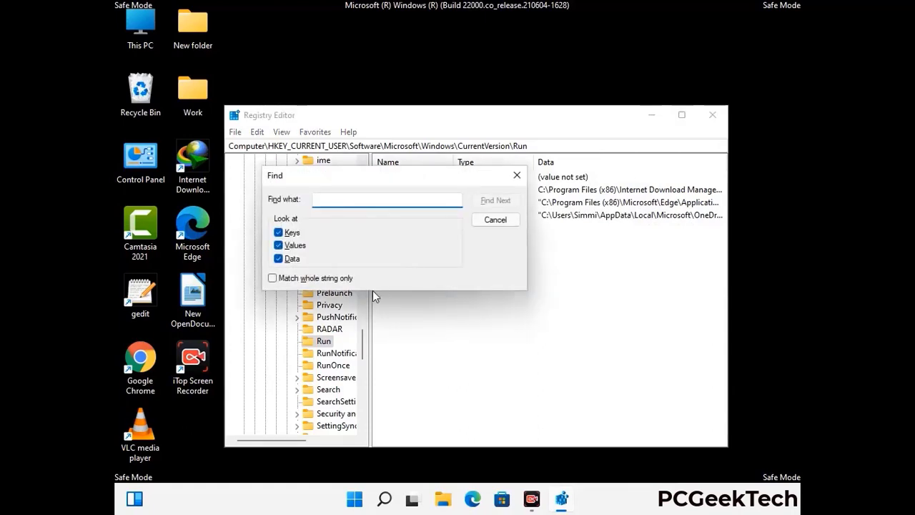
{"action": "type", "text": "Vl"}
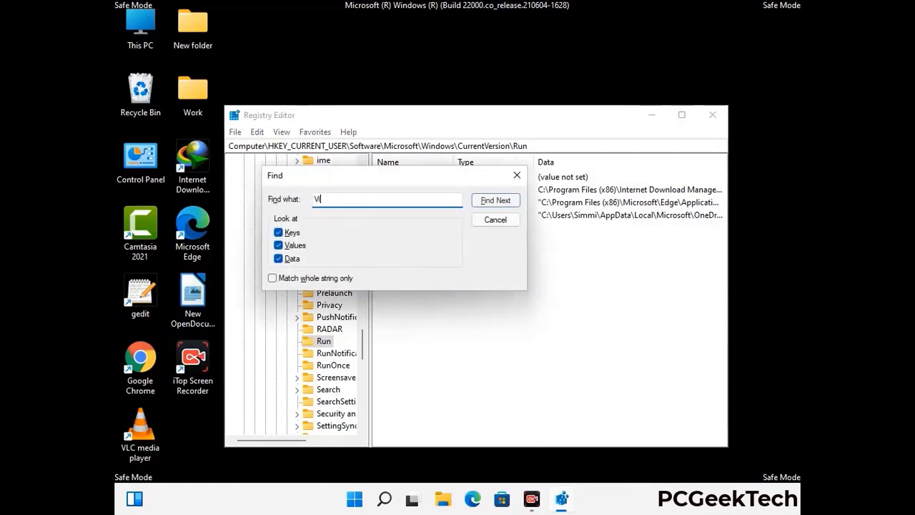
{"action": "type", "text": "rus N"}
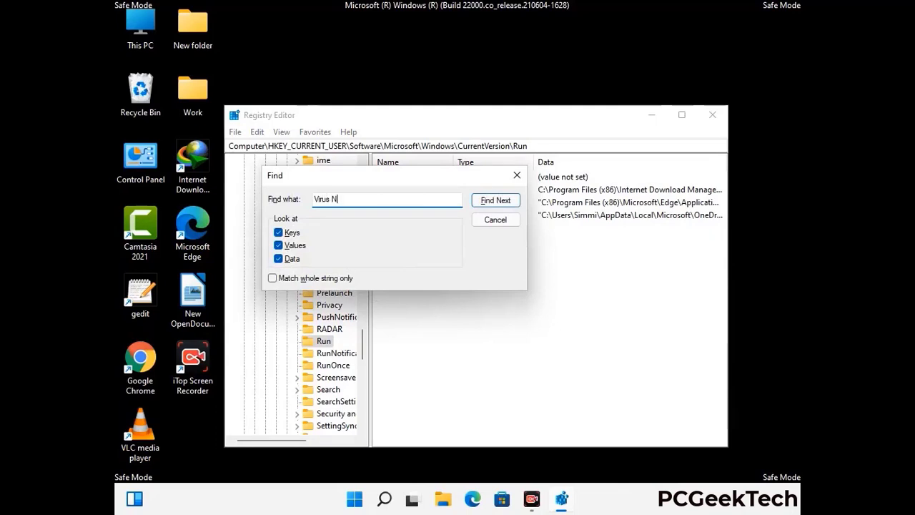
{"action": "type", "text": "ame"}
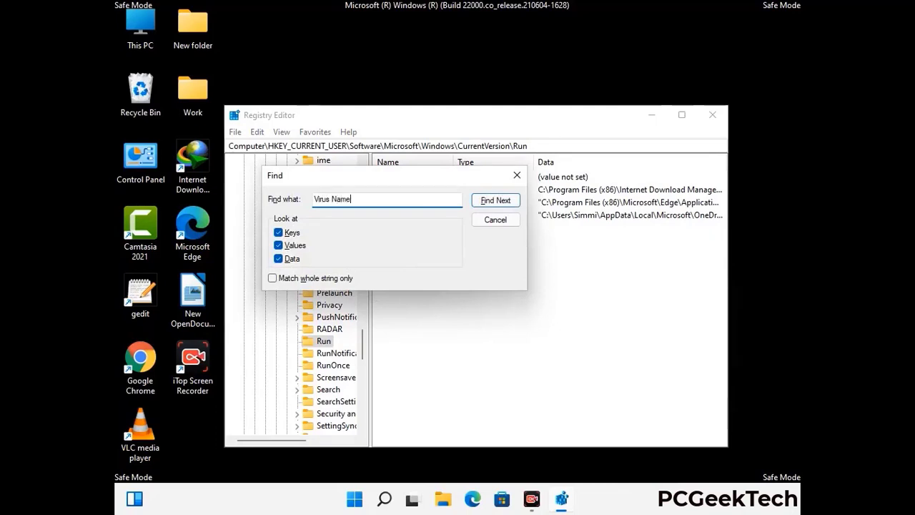
{"action": "left_click", "coordinate": [485, 204]}
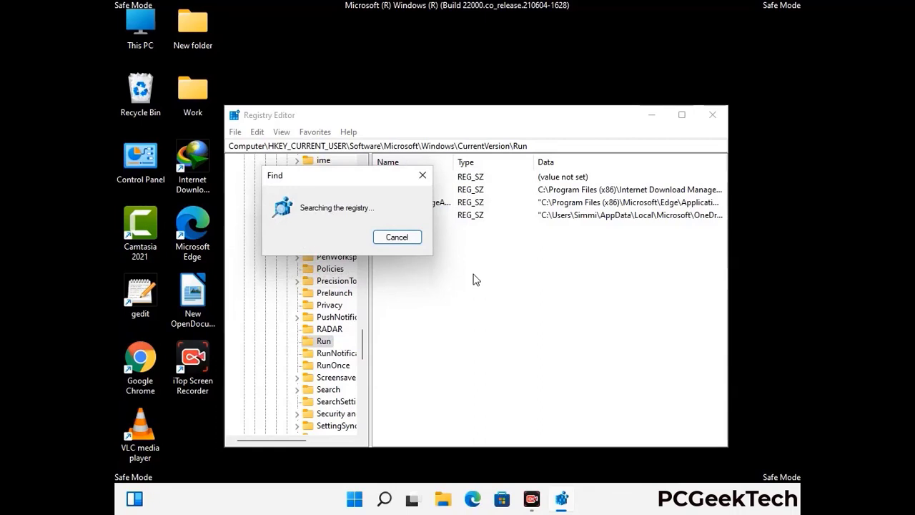
{"action": "left_click", "coordinate": [422, 175]}
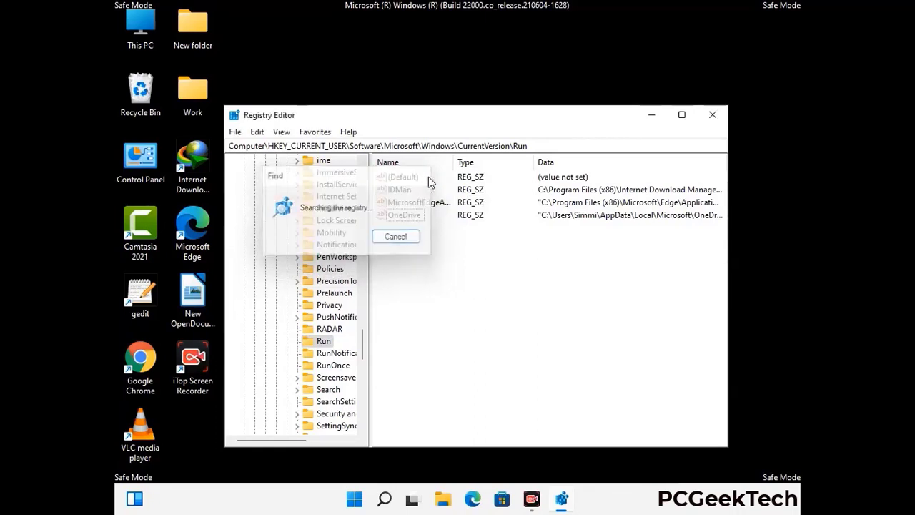
{"action": "left_click", "coordinate": [714, 117]}
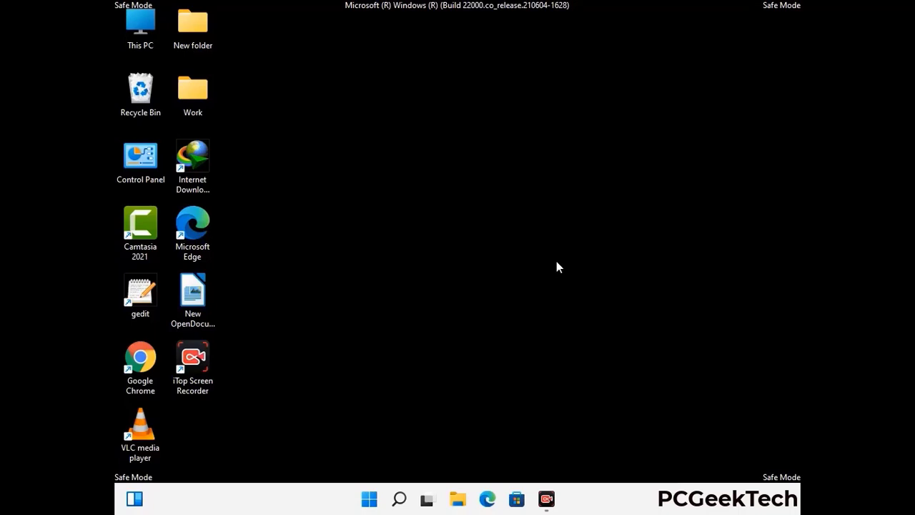
Run msconfig to open System Configuration.
{"action": "key", "text": "super+r"}
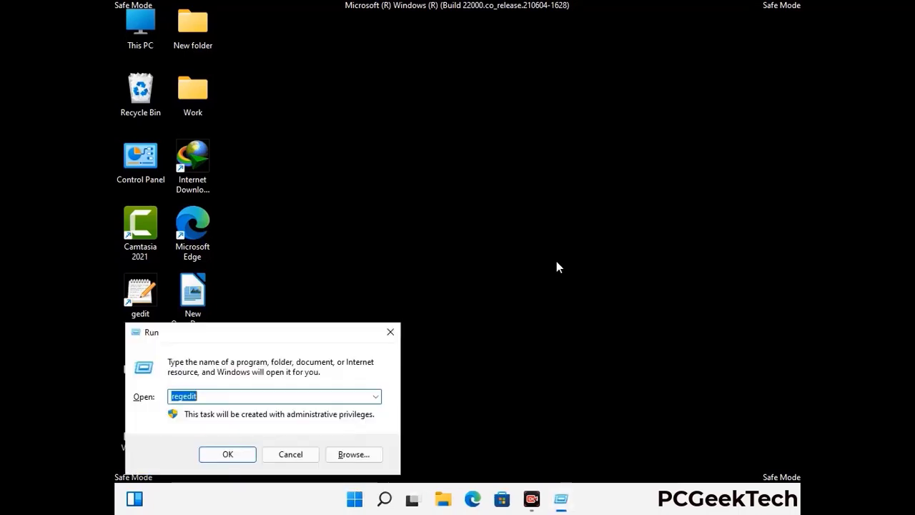
{"action": "left_click_drag", "start_coordinate": [265, 331], "coordinate": [468, 140]}
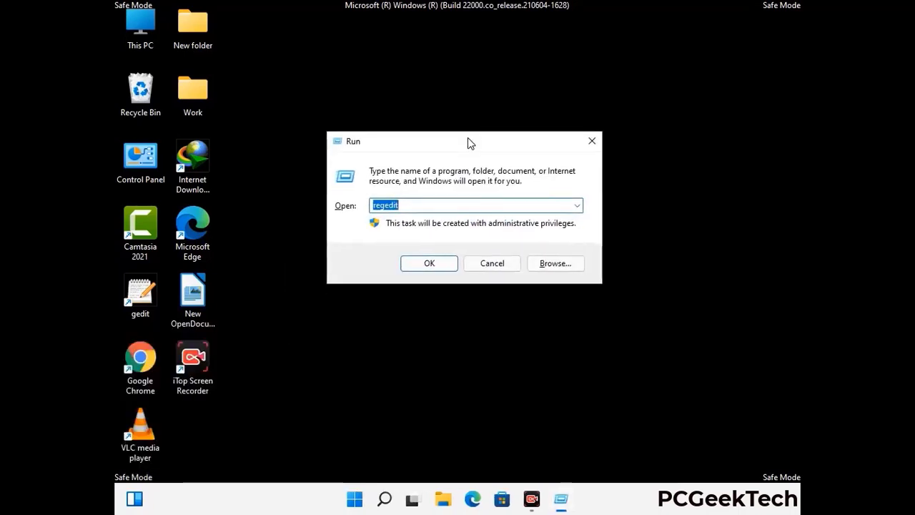
{"action": "type", "text": "msconfig"}
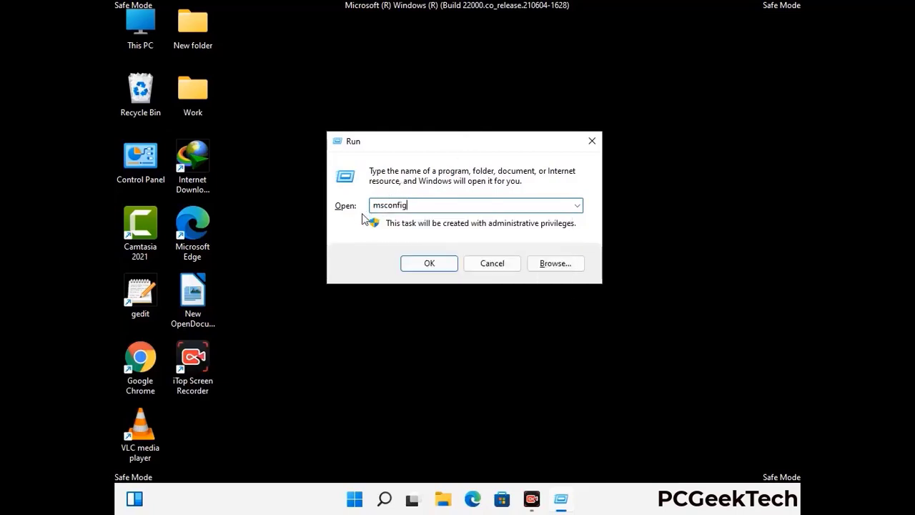
{"action": "left_click", "coordinate": [426, 263]}
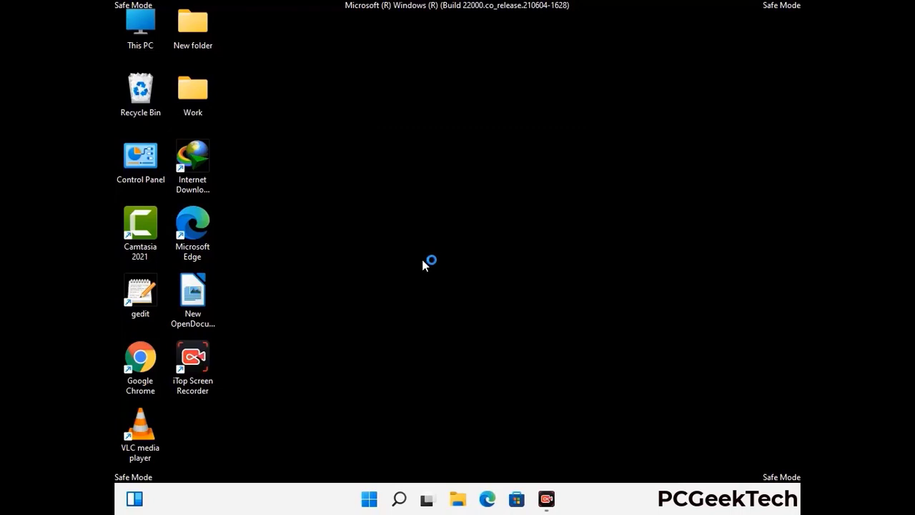
Turn off Safe boot in the boot options for the Windows 11 installation.
{"action": "left_click", "coordinate": [315, 143]}
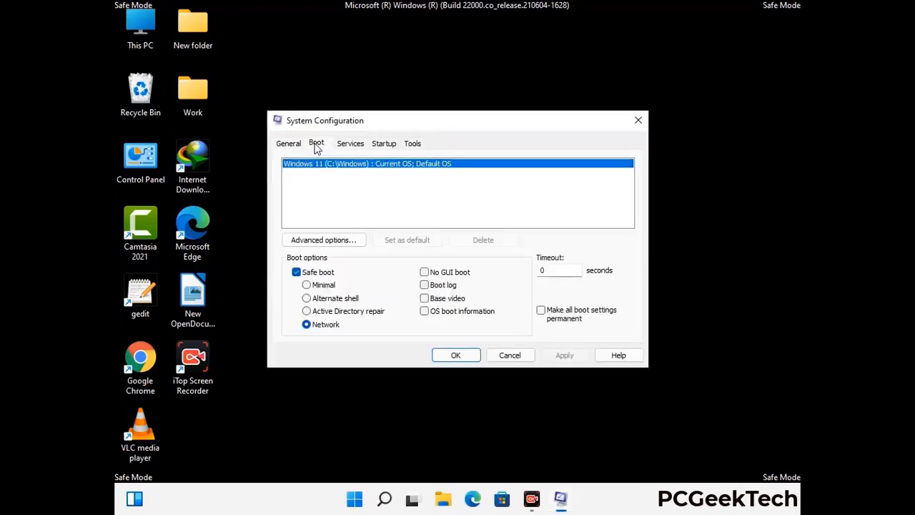
{"action": "left_click", "coordinate": [296, 273]}
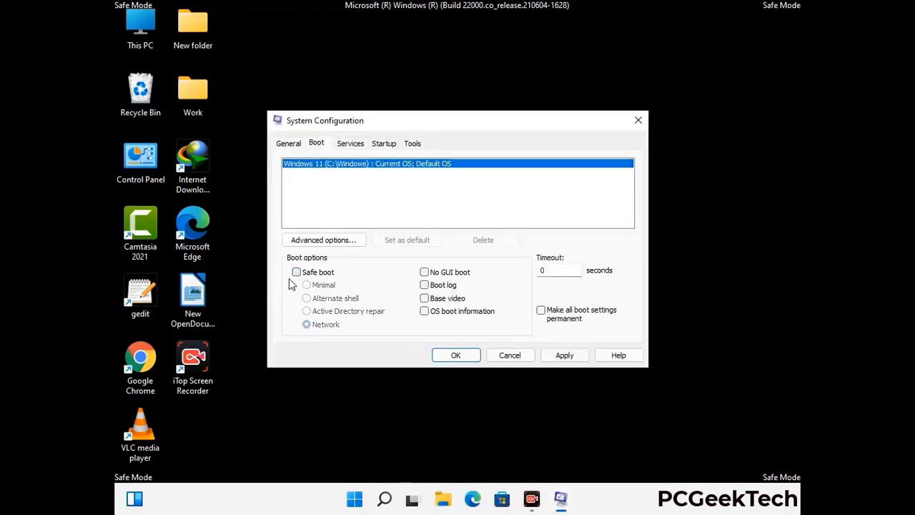